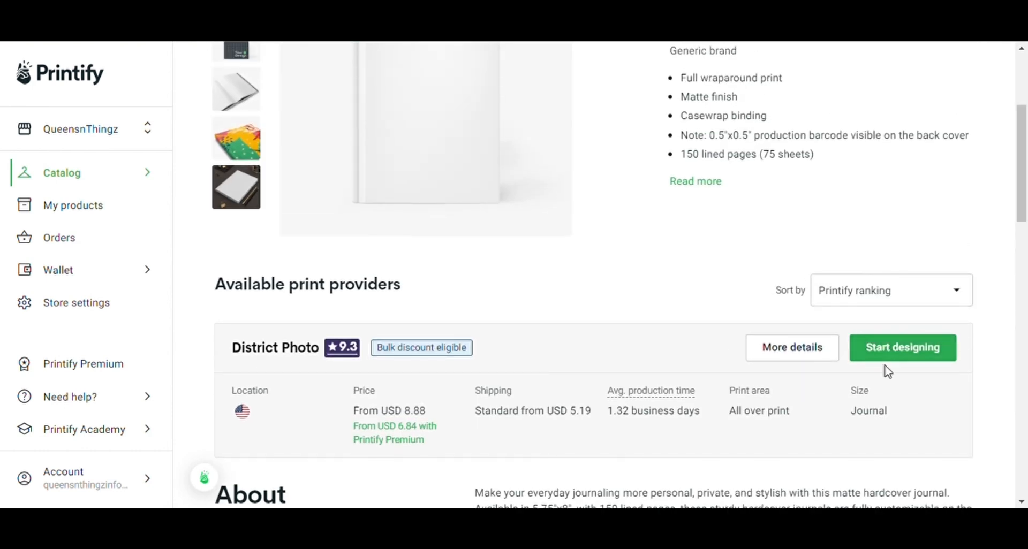
Start designing the District Photo hardcover journal and select the print area size in the print file requirements.
{"action": "left_click", "coordinate": [903, 353]}
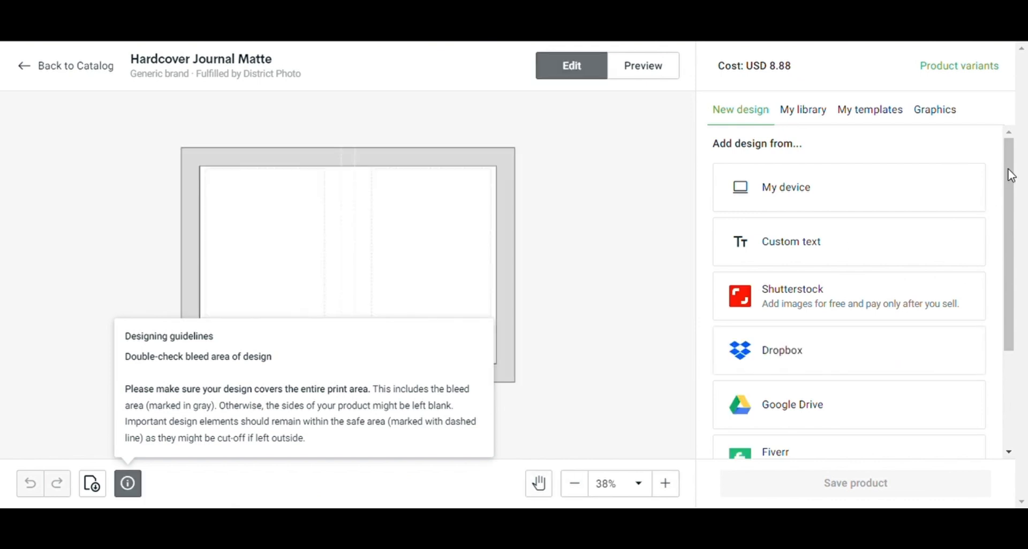
{"action": "left_click_drag", "start_coordinate": [1010, 214], "coordinate": [1013, 322]}
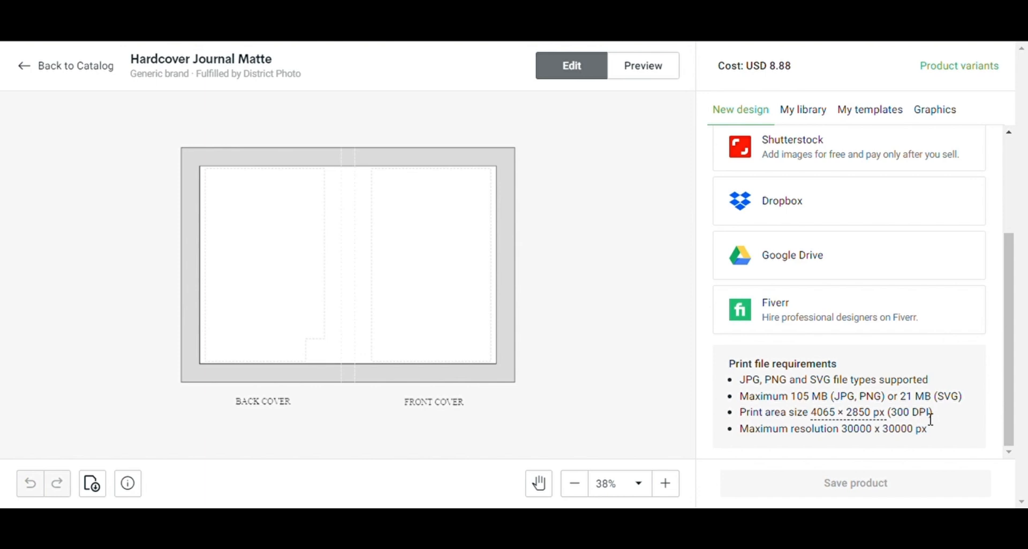
{"action": "left_click_drag", "start_coordinate": [940, 417], "coordinate": [816, 423]}
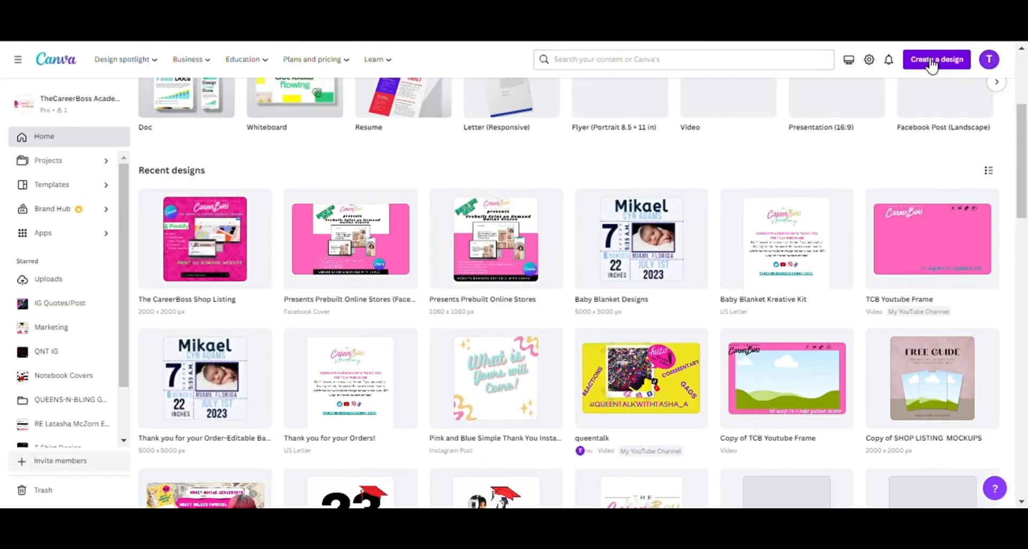
Switch to Canva and begin a new design for the journal cover.
{"action": "left_click", "coordinate": [929, 60]}
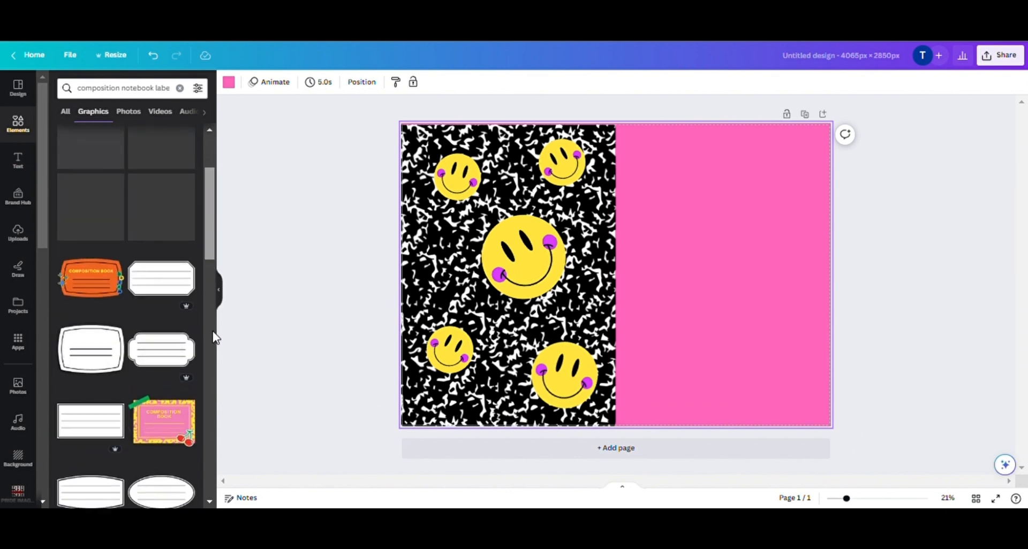
{"action": "scroll", "coordinate": [137, 425], "scroll_direction": "up", "scroll_amount": 1}
{"action": "left_click", "coordinate": [97, 392]}
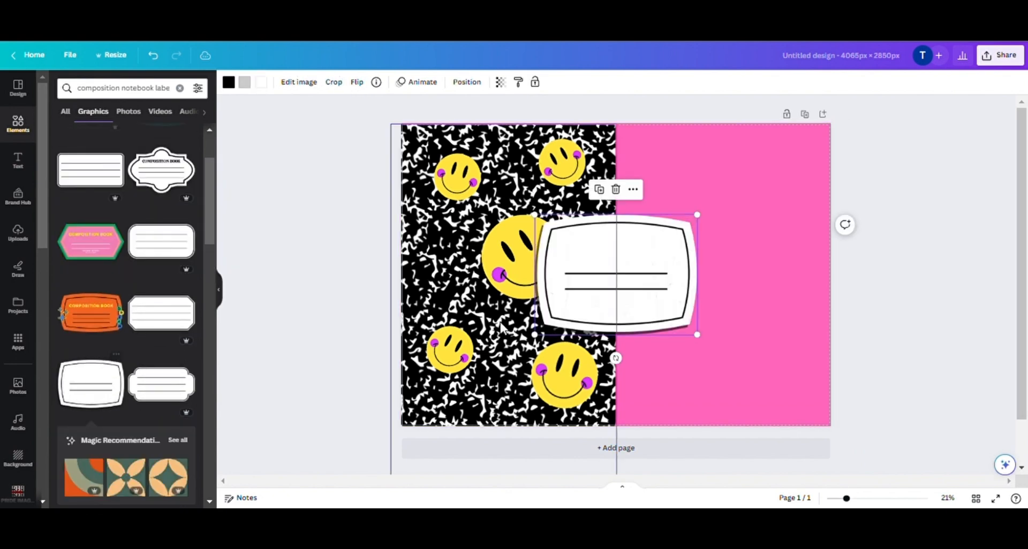
{"action": "key", "text": "Delete"}
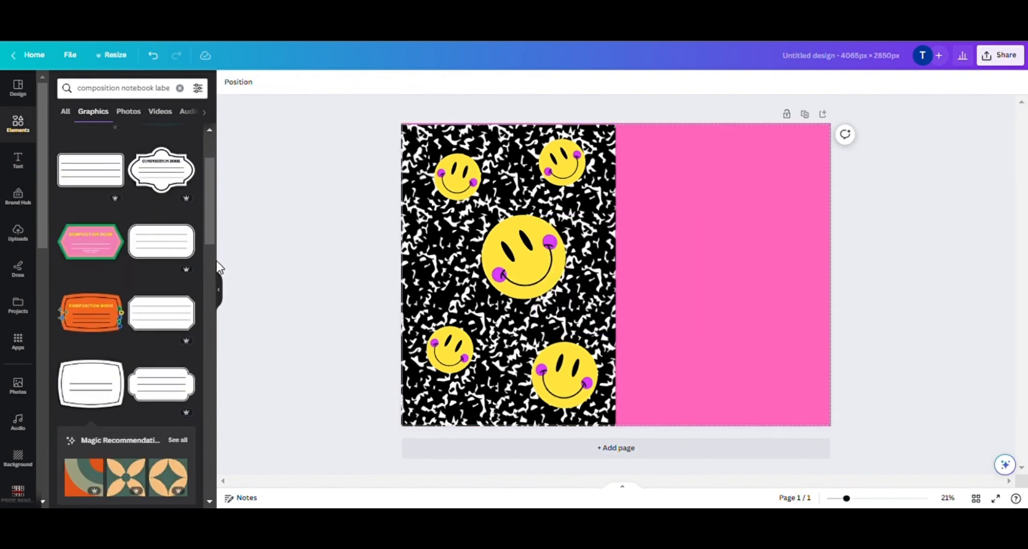
Add the pink and green Composition Book label, shrink it slightly and place it in the upper part of the pink front cover.
{"action": "left_click", "coordinate": [111, 256]}
{"action": "left_click_drag", "start_coordinate": [608, 291], "coordinate": [739, 257]}
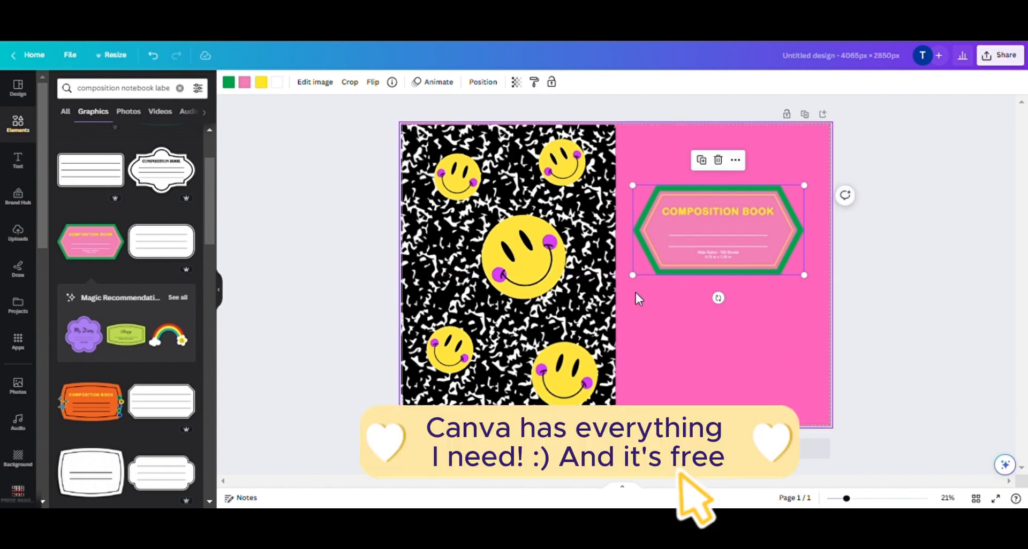
{"action": "left_click_drag", "start_coordinate": [637, 277], "coordinate": [655, 274]}
{"action": "left_click_drag", "start_coordinate": [746, 243], "coordinate": [739, 235]}
{"action": "left_click", "coordinate": [884, 207]}
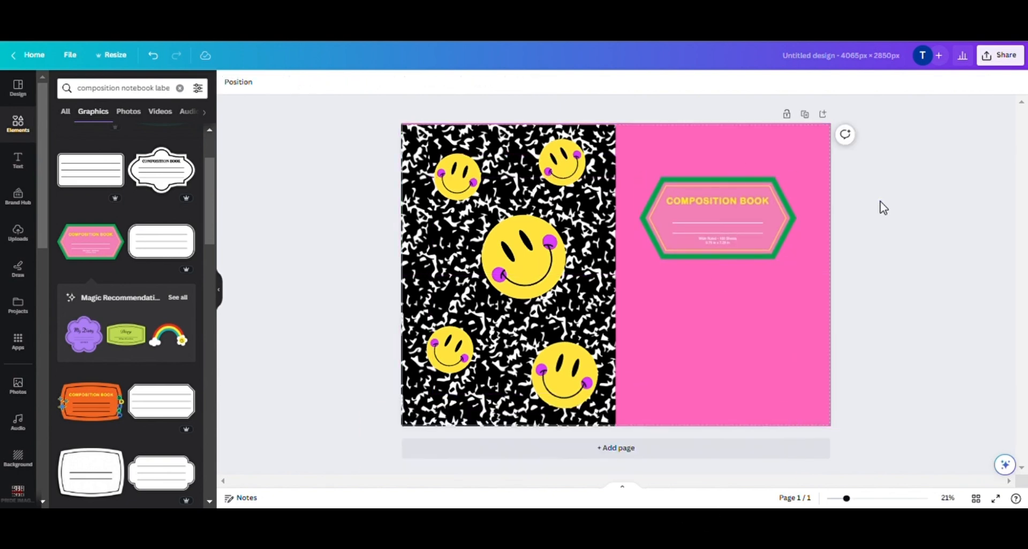
Move the large central smiley slightly left and nudge the Composition Book label up a little.
{"action": "left_click", "coordinate": [599, 163]}
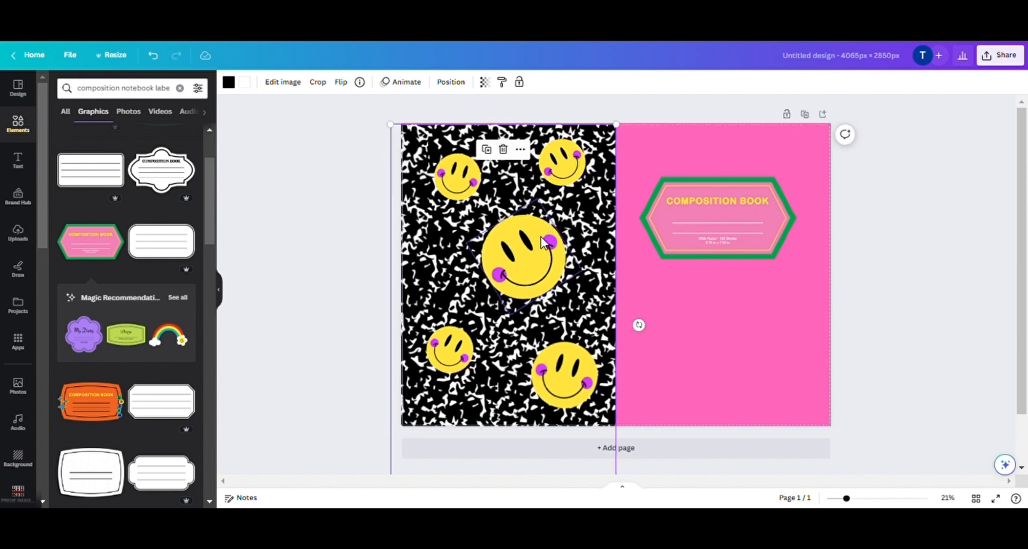
{"action": "left_click_drag", "start_coordinate": [541, 239], "coordinate": [521, 241]}
{"action": "left_click", "coordinate": [893, 262]}
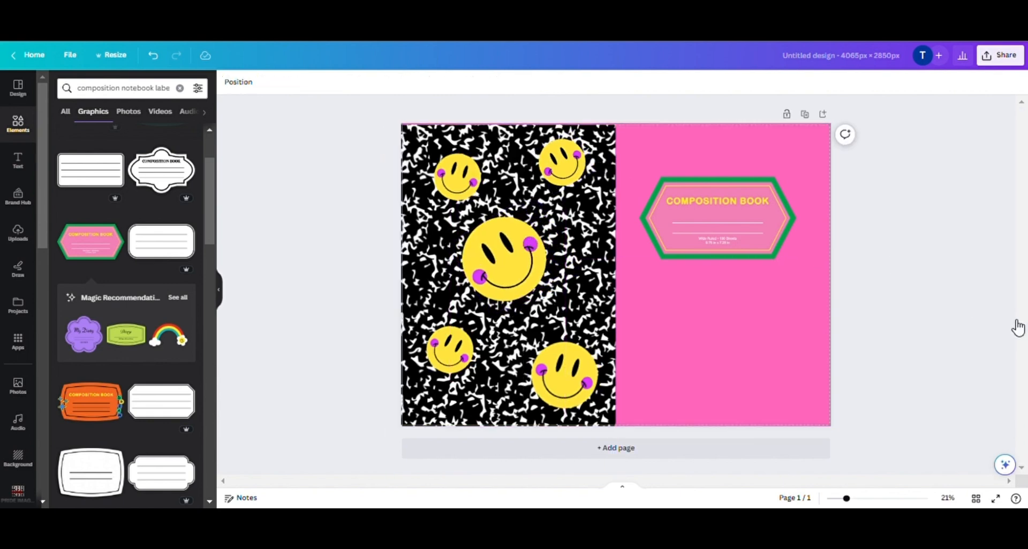
{"action": "left_click_drag", "start_coordinate": [774, 252], "coordinate": [774, 250]}
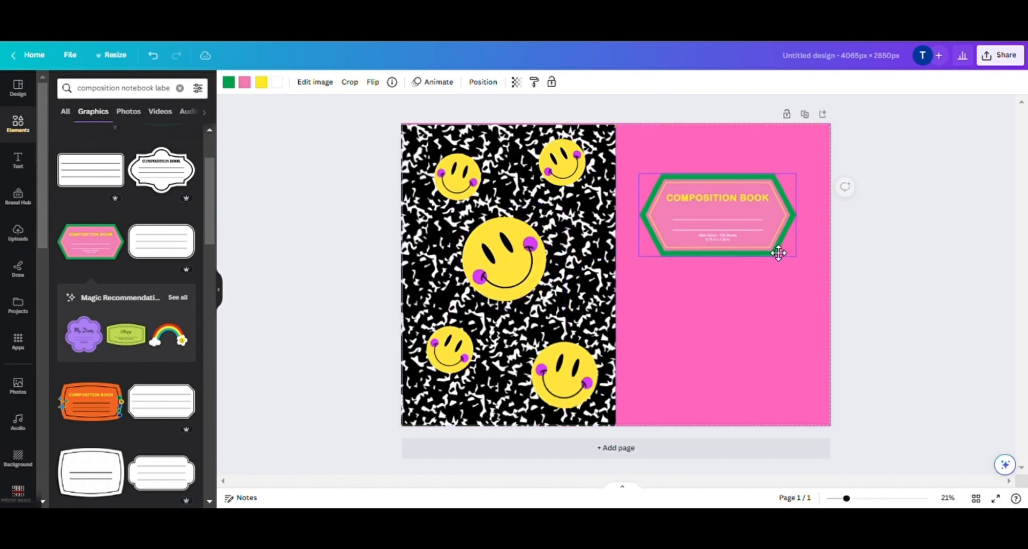
{"action": "left_click", "coordinate": [937, 364]}
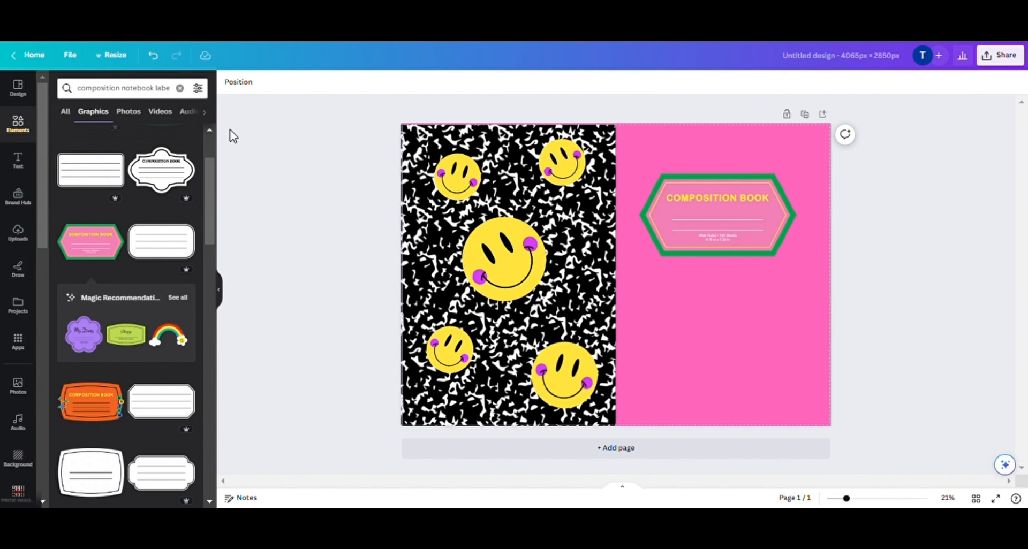
Shift the black-and-white pattern up to cover the page's top edge and move the upper-left smiley slightly up and left.
{"action": "left_click", "coordinate": [516, 156]}
{"action": "left_click_drag", "start_coordinate": [521, 162], "coordinate": [522, 153]}
{"action": "left_click", "coordinate": [912, 283]}
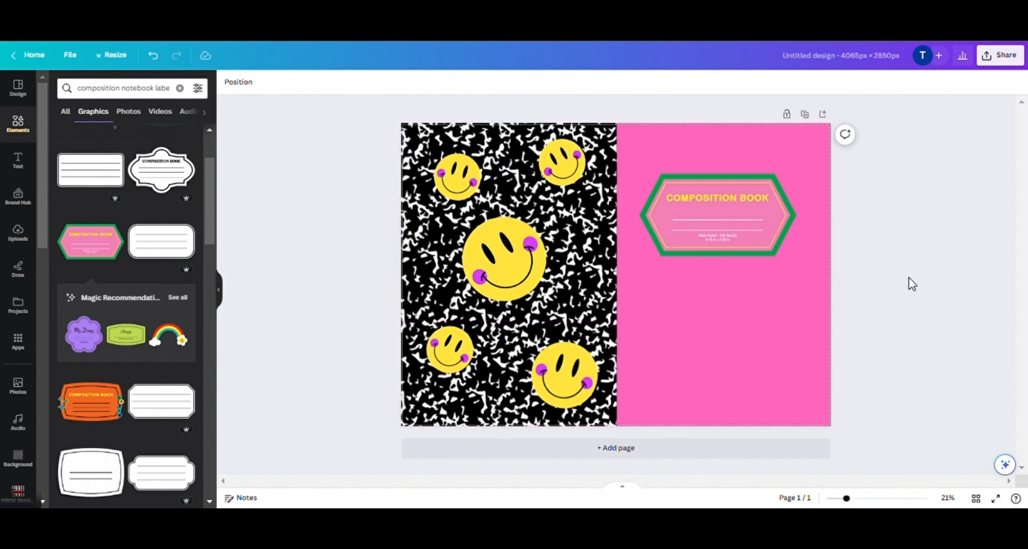
{"action": "left_click", "coordinate": [465, 192]}
{"action": "left_click_drag", "start_coordinate": [464, 191], "coordinate": [459, 186]}
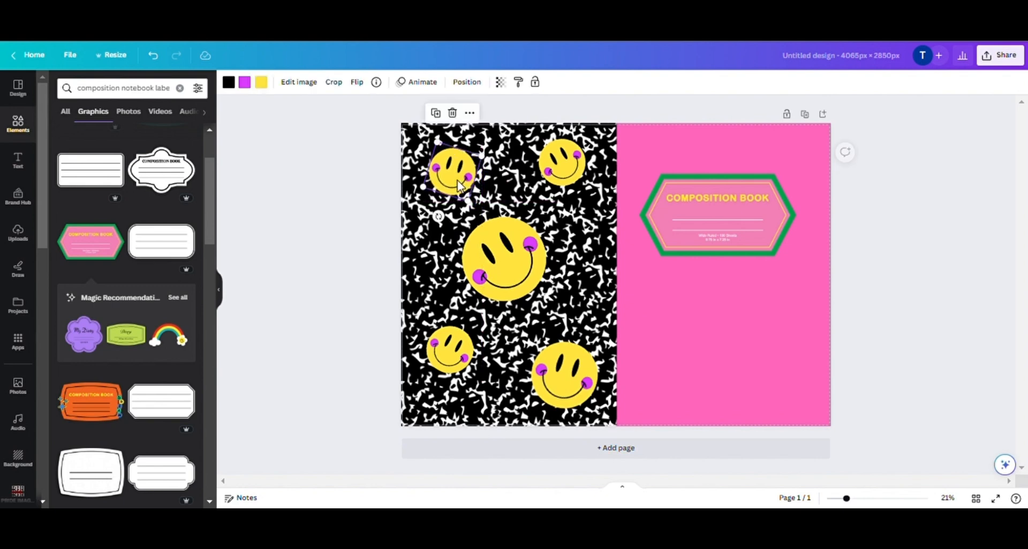
{"action": "left_click", "coordinate": [949, 336]}
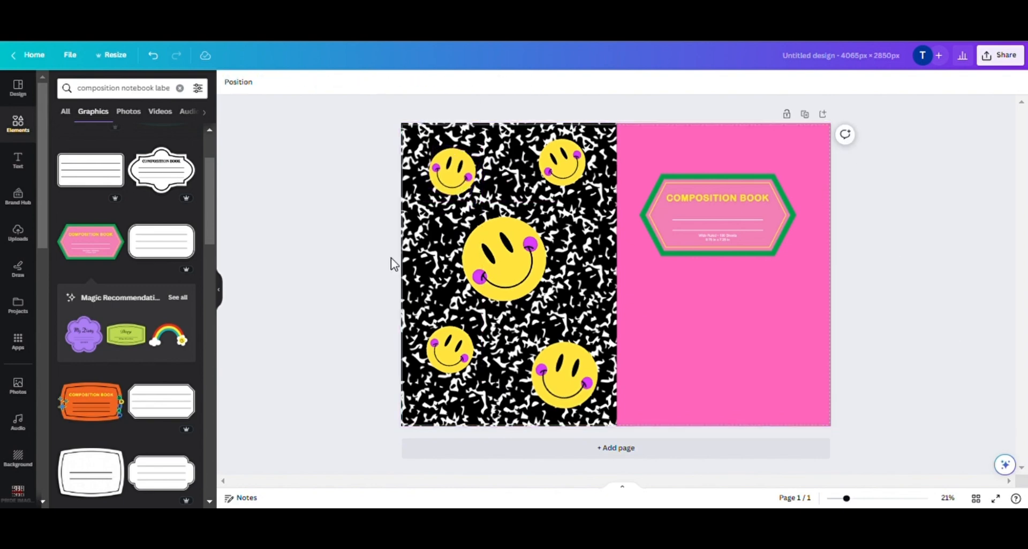
Search the elements for "line" and look over the results before clearing the search.
{"action": "left_click", "coordinate": [18, 137]}
{"action": "left_click", "coordinate": [145, 89]}
{"action": "type", "text": "line"}
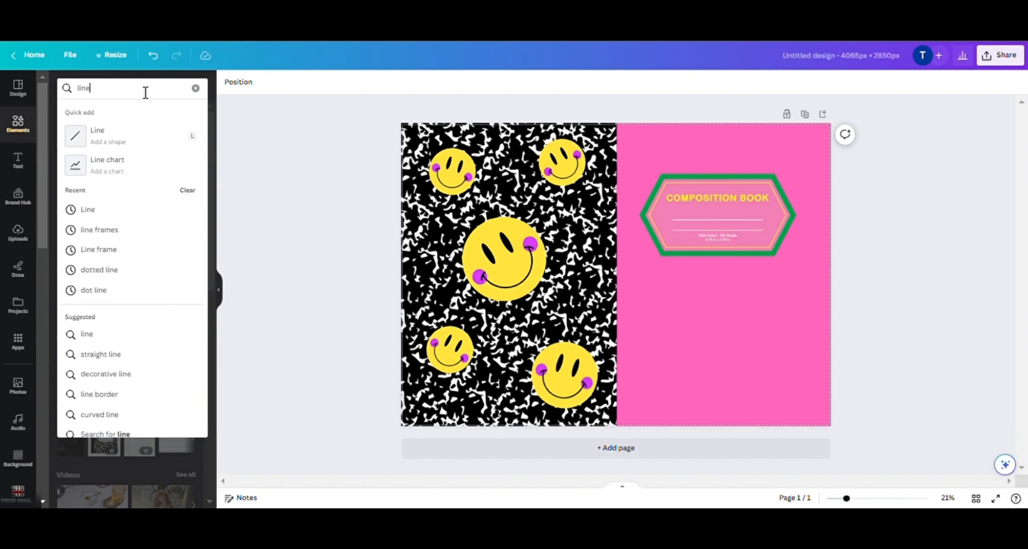
{"action": "key", "text": "Return"}
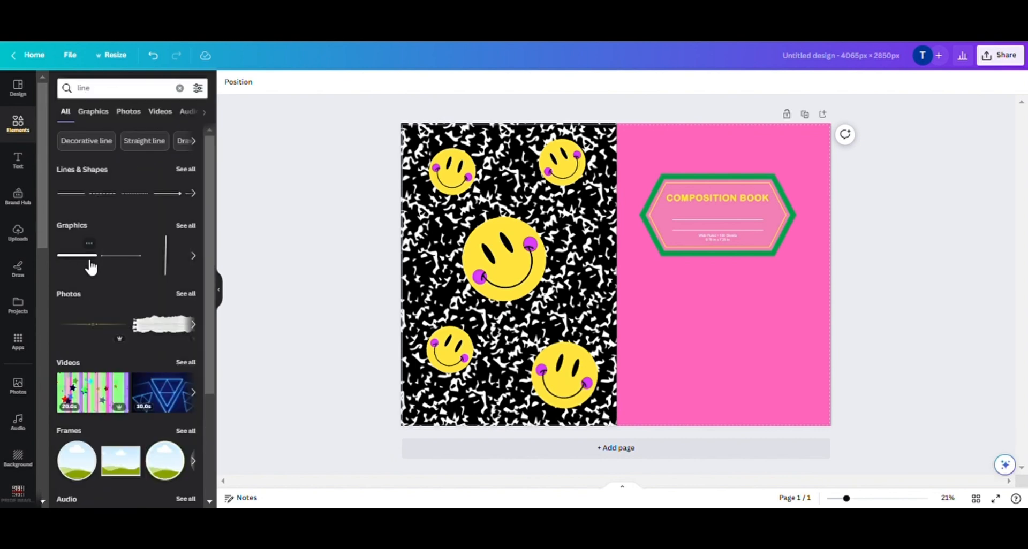
{"action": "left_click", "coordinate": [179, 88]}
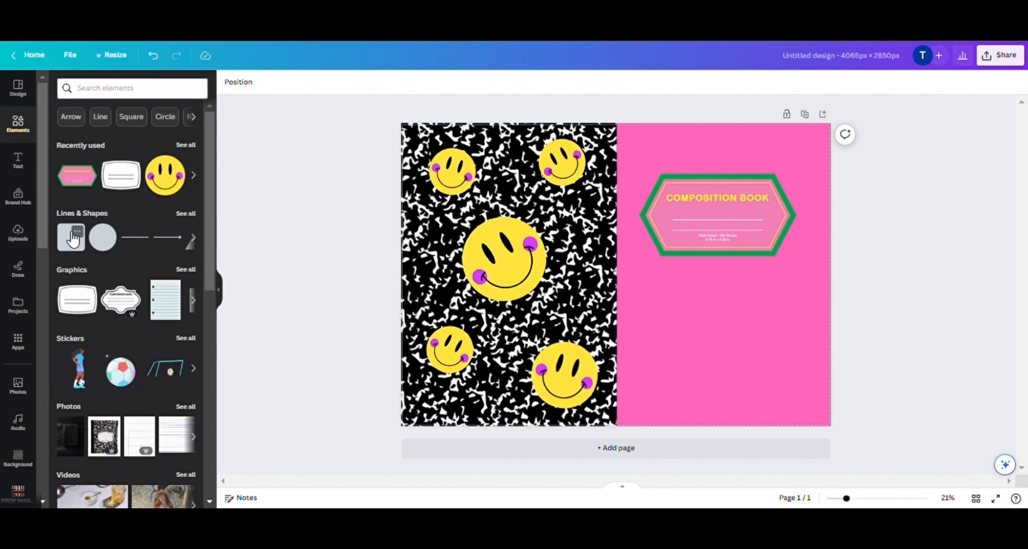
Try narrowing a green rounded square into a vertical strip, and undo the attempt.
{"action": "left_click", "coordinate": [71, 237]}
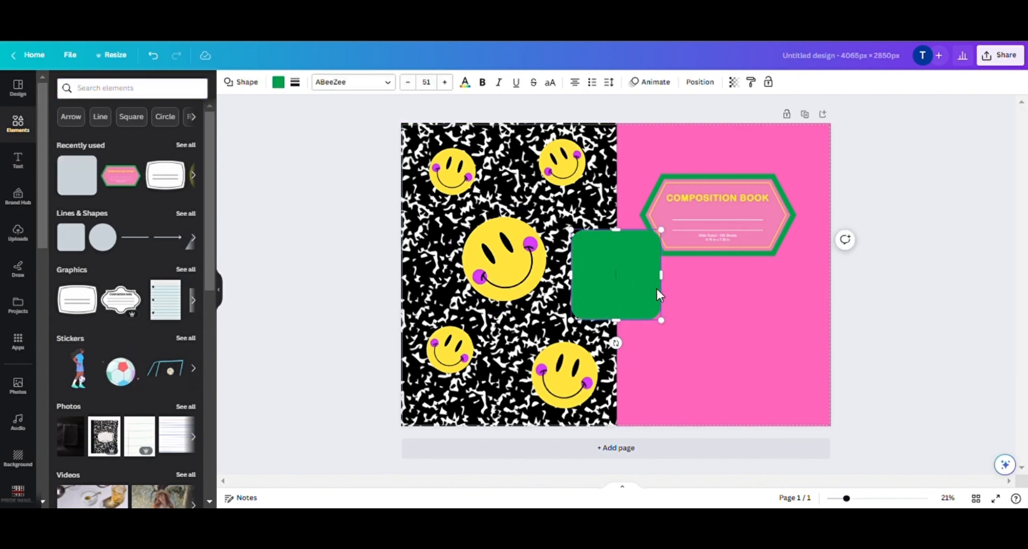
{"action": "left_click_drag", "start_coordinate": [667, 284], "coordinate": [605, 300]}
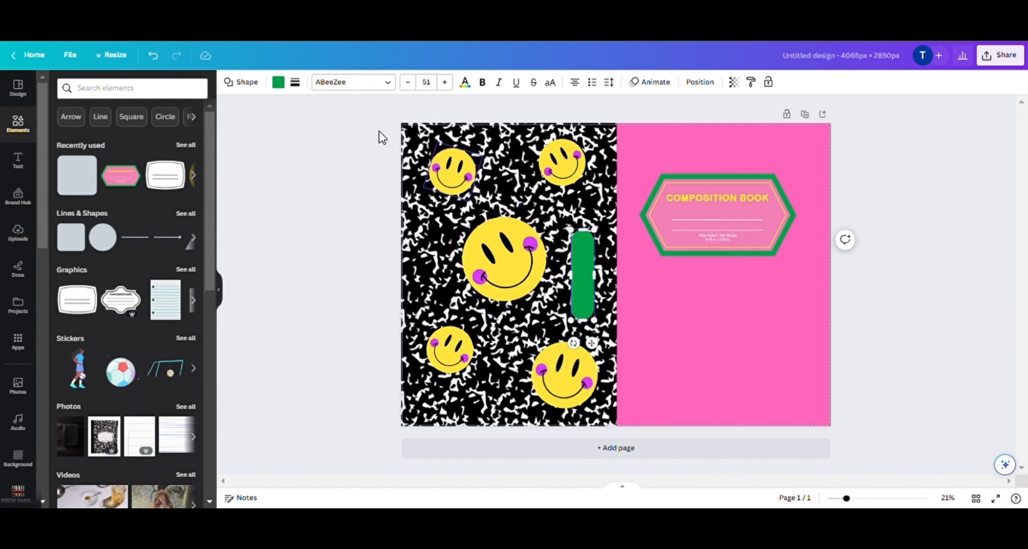
{"action": "left_click", "coordinate": [152, 56]}
{"action": "left_click", "coordinate": [153, 55]}
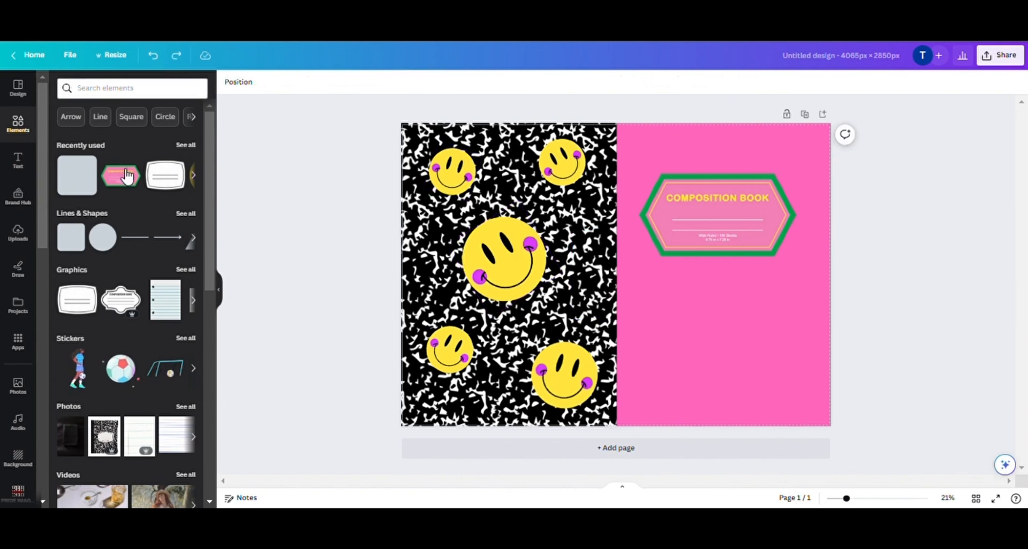
{"action": "left_click", "coordinate": [137, 94]}
{"action": "type", "text": "sq"}
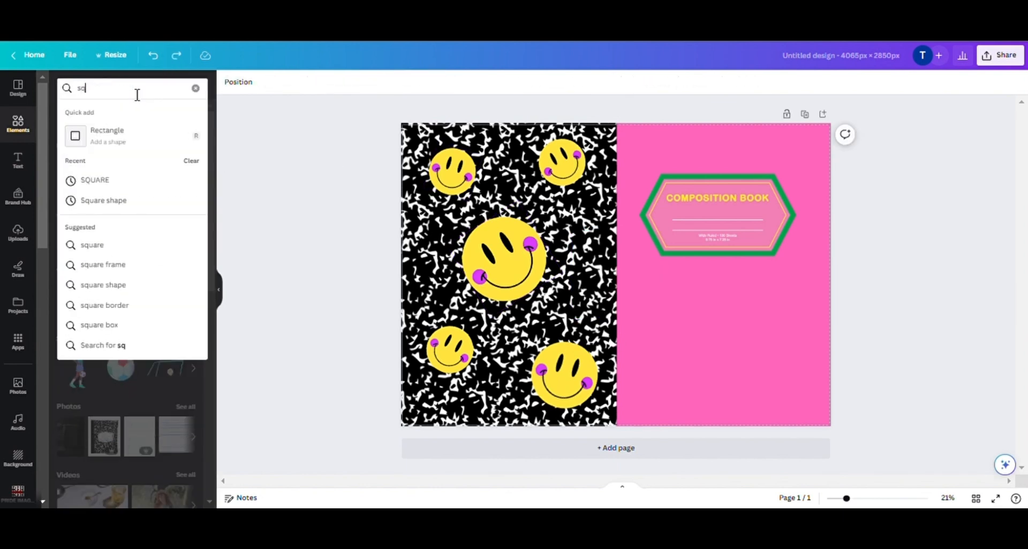
{"action": "left_click", "coordinate": [114, 181]}
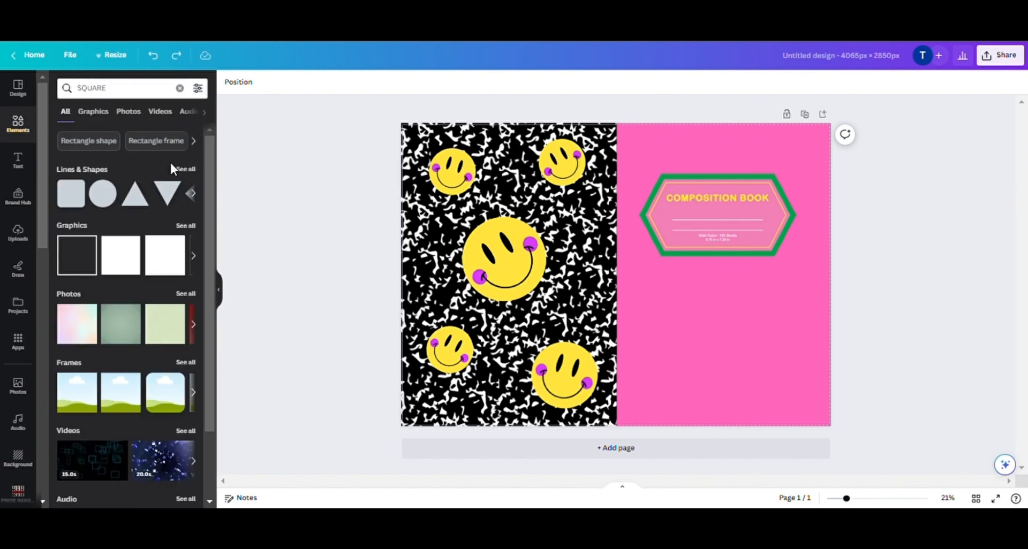
{"action": "left_click", "coordinate": [187, 170]}
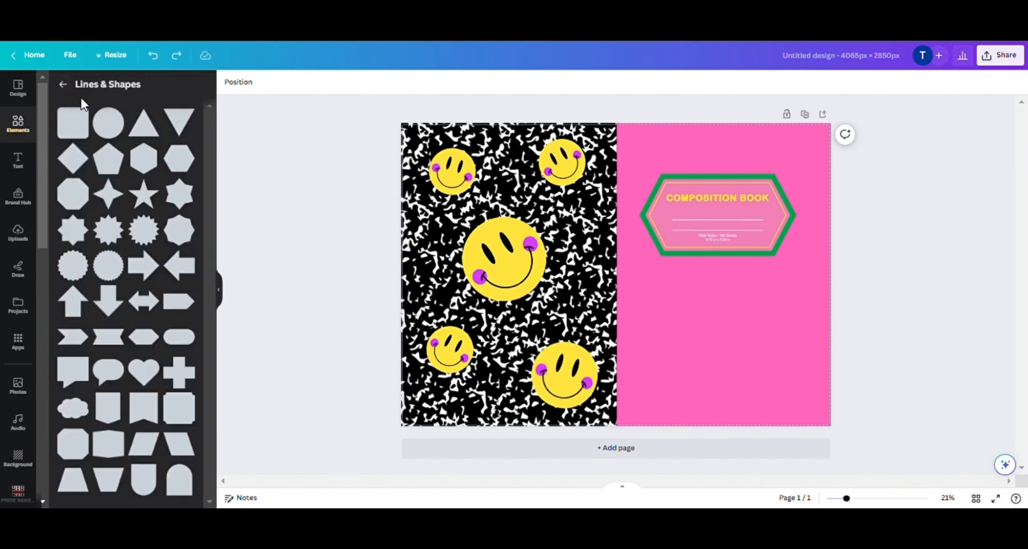
{"action": "left_click", "coordinate": [66, 85]}
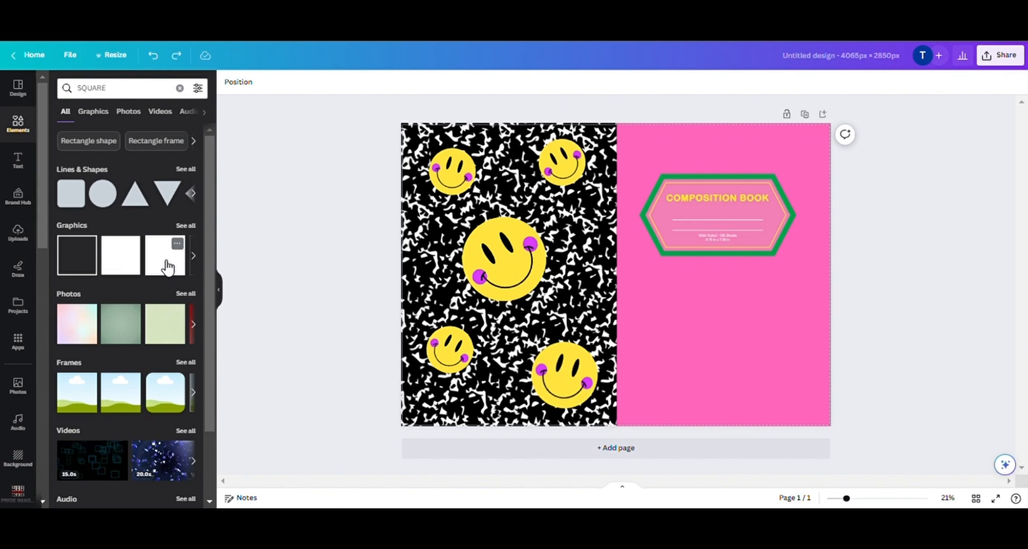
{"action": "left_click", "coordinate": [167, 268]}
{"action": "mouse_move", "coordinate": [570, 289]}
{"action": "left_mouse_down"}
{"action": "mouse_move", "coordinate": [592, 225]}
{"action": "mouse_move", "coordinate": [572, 282]}
{"action": "left_mouse_up"}
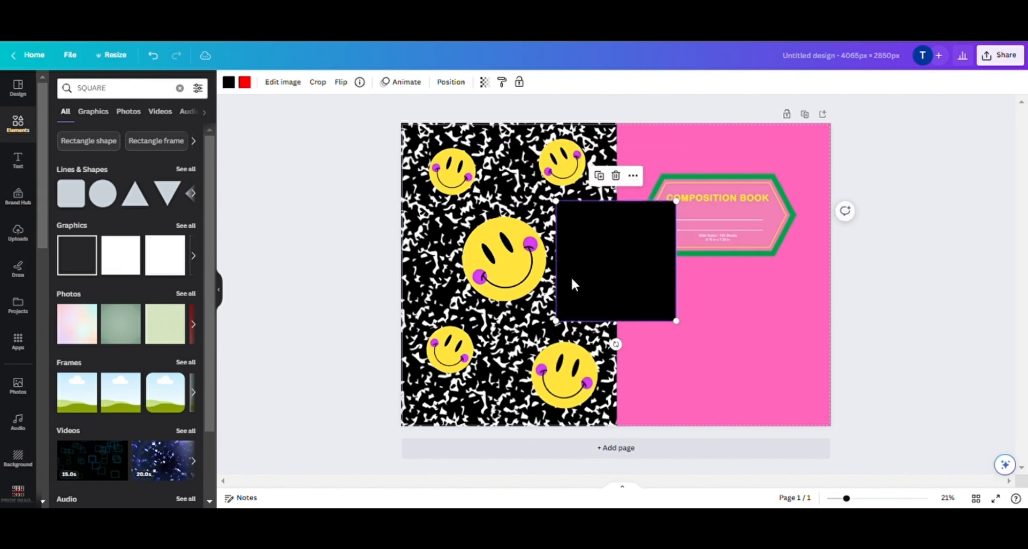
{"action": "key", "text": "Delete"}
Add a sharp-cornered rectangle and reshape it into a full-height green spine strip between the back and front covers.
{"action": "left_click", "coordinate": [179, 88]}
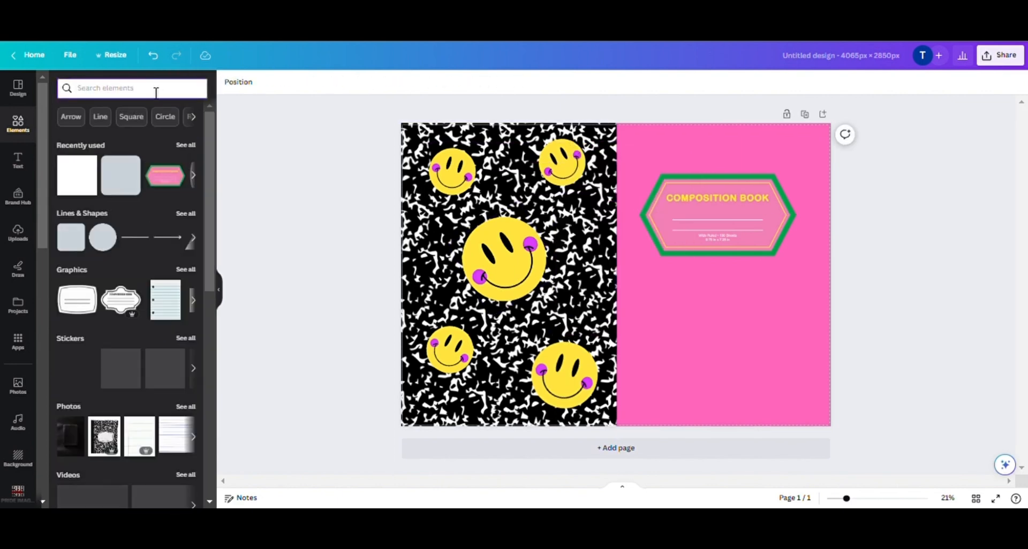
{"action": "type", "text": "re"}
{"action": "left_click", "coordinate": [138, 149]}
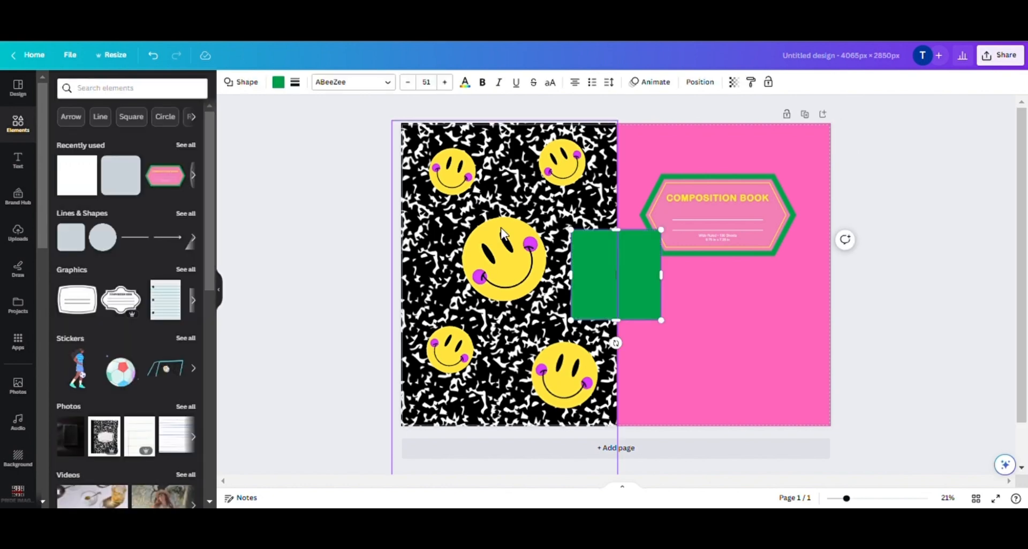
{"action": "left_click_drag", "start_coordinate": [629, 248], "coordinate": [634, 427]}
Move the lower-right smiley left, clear of the green strip, and nudge the lower-left smiley slightly up.
{"action": "left_click", "coordinate": [579, 388]}
{"action": "left_click_drag", "start_coordinate": [579, 388], "coordinate": [556, 388]}
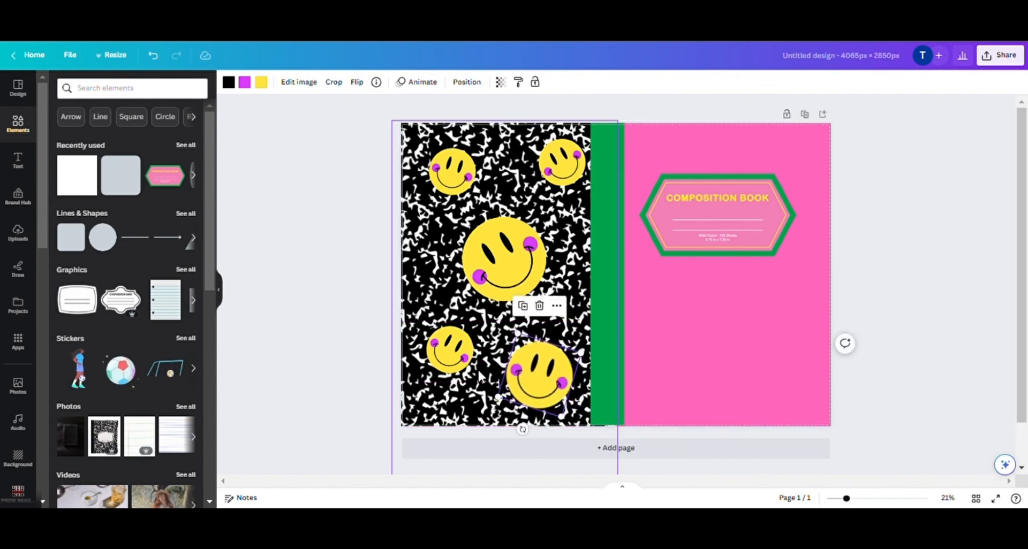
{"action": "left_click", "coordinate": [459, 364]}
{"action": "left_click_drag", "start_coordinate": [460, 364], "coordinate": [457, 389]}
Narrow the green spine strip from its back-cover side.
{"action": "left_click", "coordinate": [621, 298]}
{"action": "left_click", "coordinate": [909, 344]}
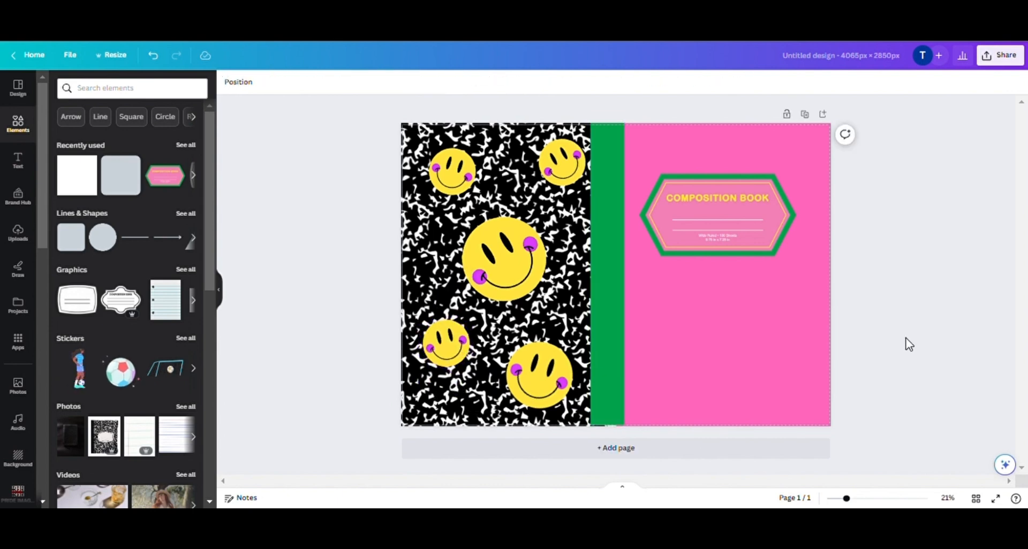
{"action": "left_click", "coordinate": [601, 268]}
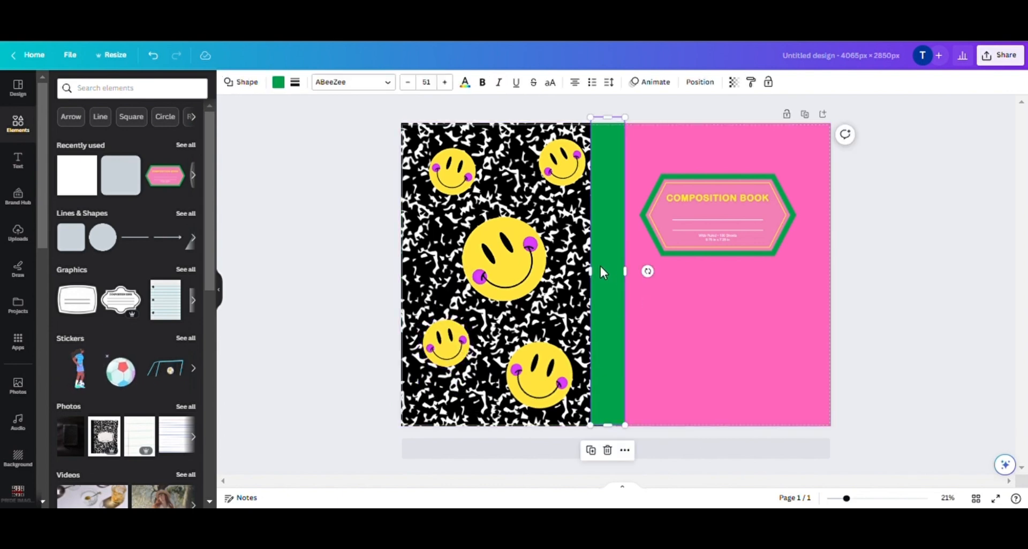
{"action": "left_click_drag", "start_coordinate": [597, 280], "coordinate": [605, 284]}
{"action": "left_click", "coordinate": [876, 304]}
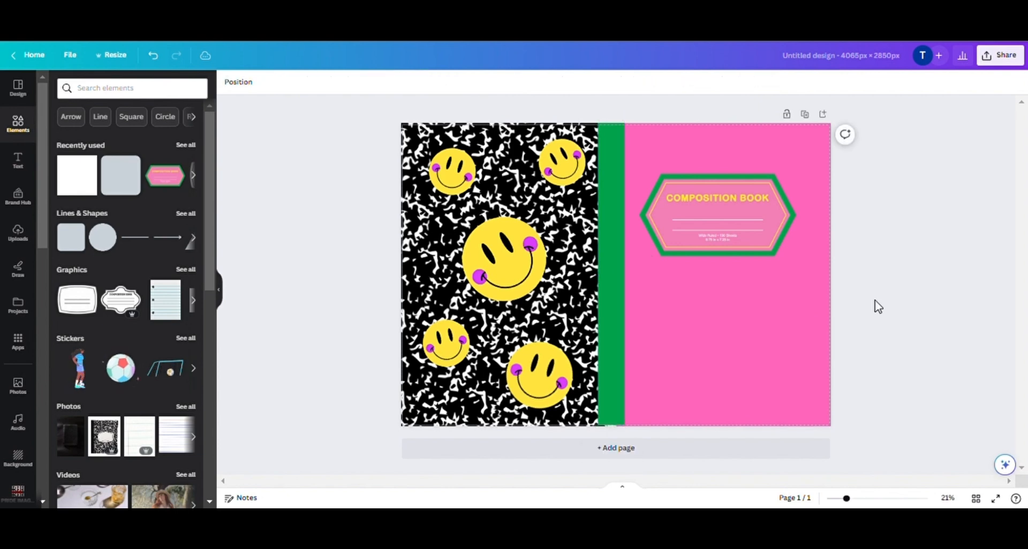
Change the page background behind the front cover to vivid hot pink #FF1498.
{"action": "left_click", "coordinate": [686, 245]}
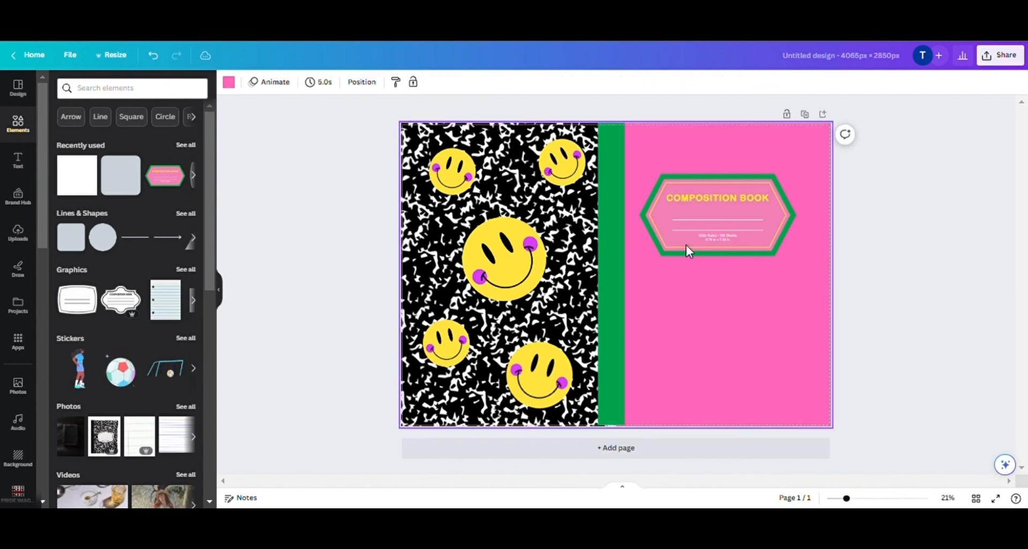
{"action": "left_click", "coordinate": [229, 83]}
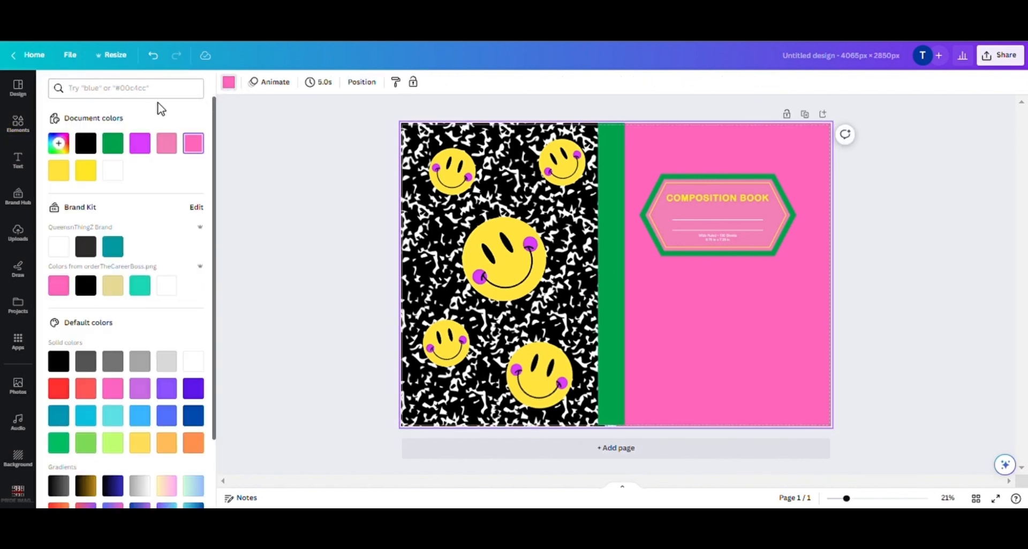
{"action": "left_click", "coordinate": [59, 143]}
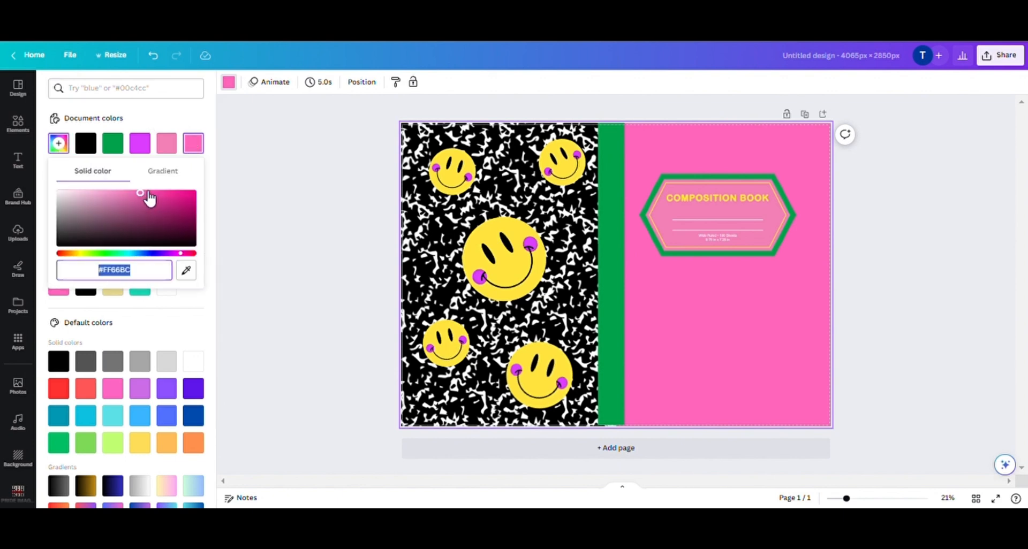
{"action": "mouse_move", "coordinate": [149, 199]}
{"action": "left_mouse_down"}
{"action": "mouse_move", "coordinate": [174, 201]}
{"action": "mouse_move", "coordinate": [135, 202]}
{"action": "mouse_move", "coordinate": [151, 202]}
{"action": "left_mouse_up"}
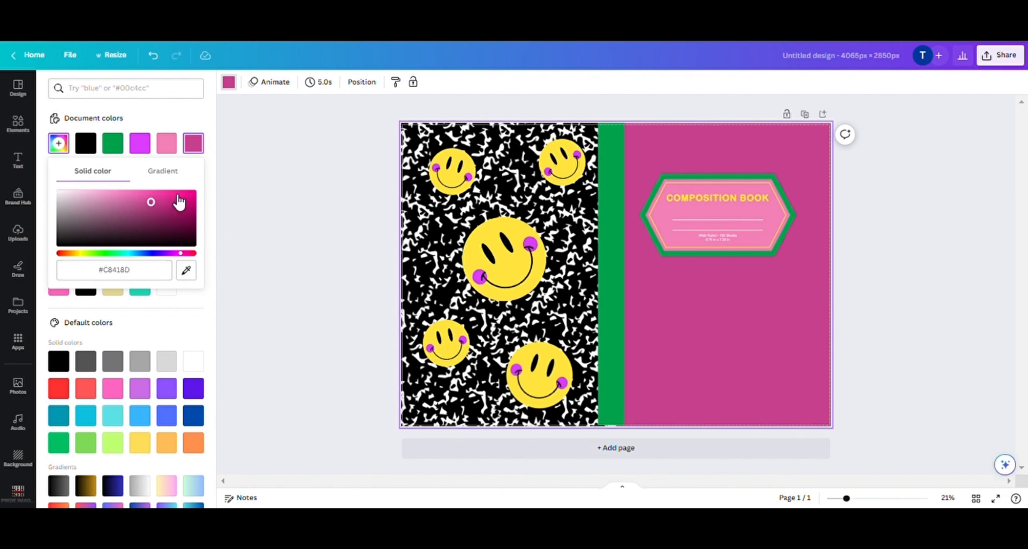
{"action": "left_click", "coordinate": [174, 193]}
{"action": "left_click", "coordinate": [189, 192]}
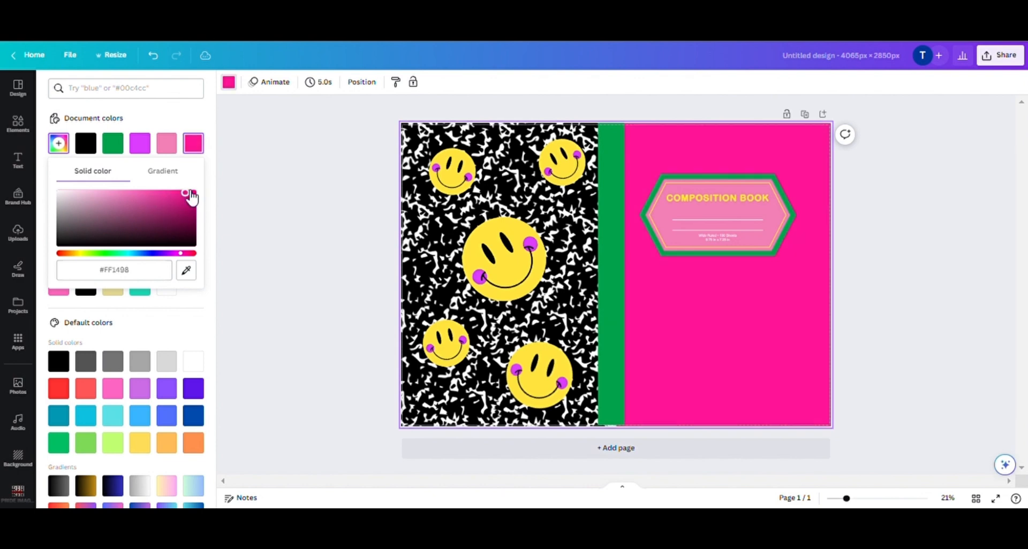
Recolor the pink interior of the Composition Book label to white.
{"action": "left_click", "coordinate": [669, 223]}
{"action": "left_click", "coordinate": [244, 82]}
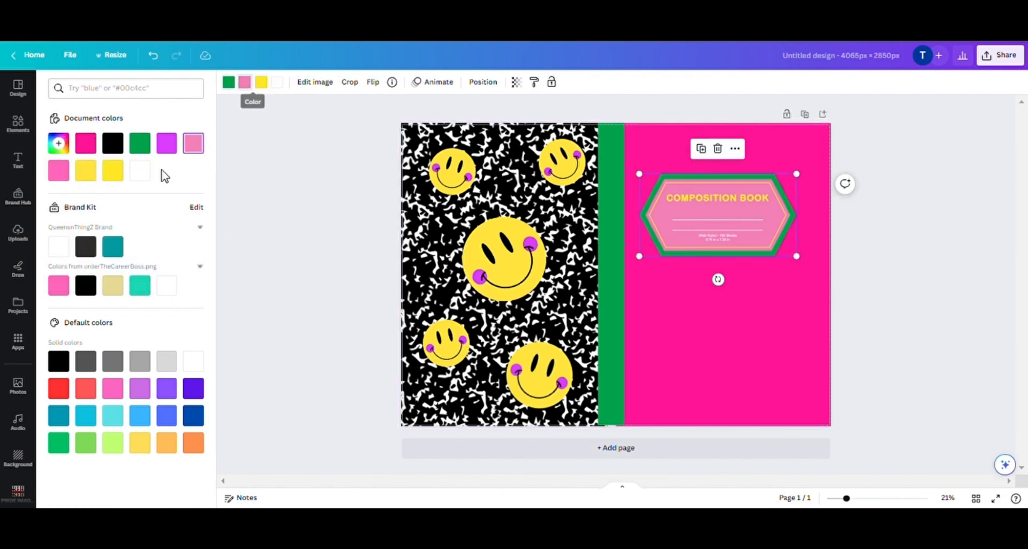
{"action": "left_click", "coordinate": [140, 172]}
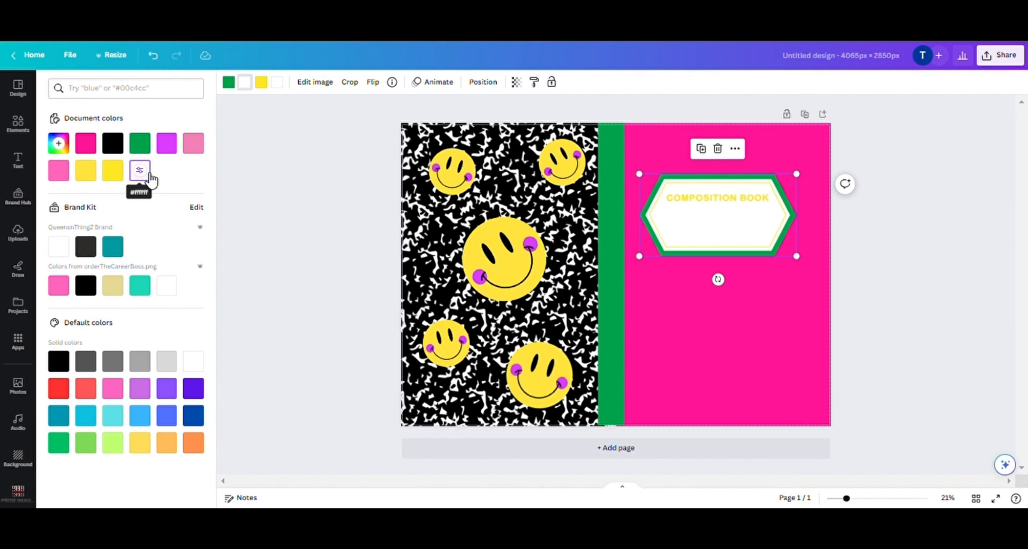
Recolor the label's writing lines and small print to the background's hot pink.
{"action": "left_click", "coordinate": [277, 84]}
{"action": "left_click", "coordinate": [85, 144]}
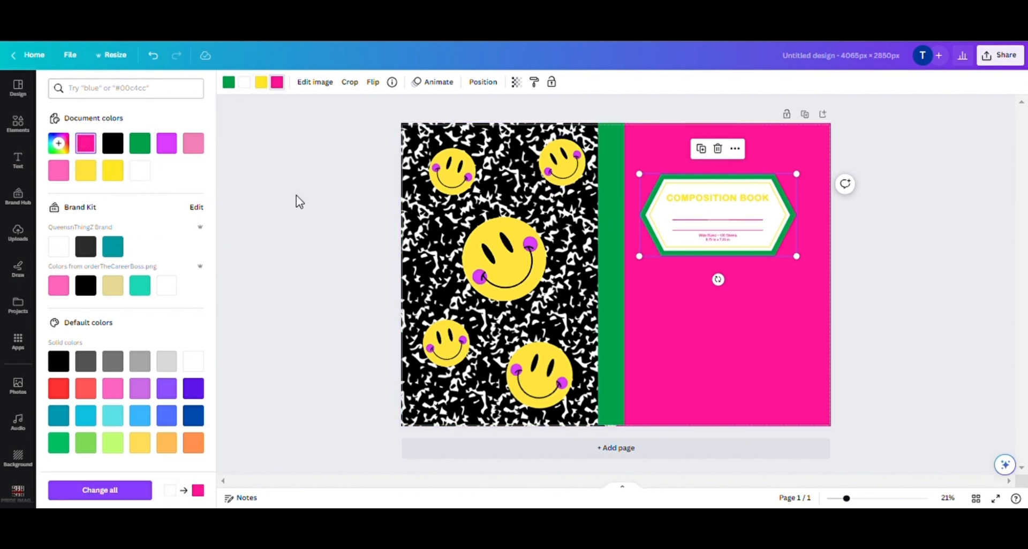
{"action": "left_click", "coordinate": [896, 276]}
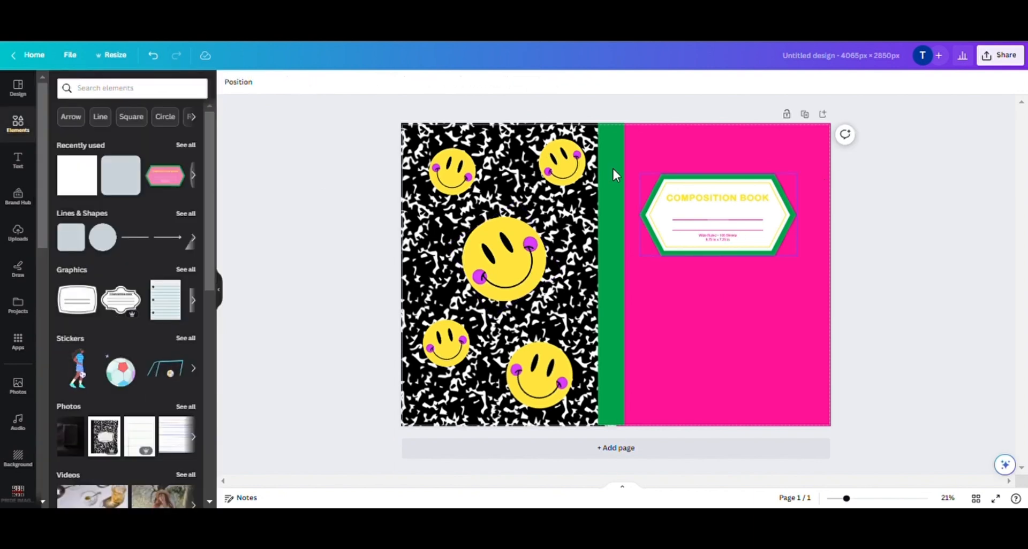
Recolor the label's writing lines and small print to black.
{"action": "left_click", "coordinate": [681, 223]}
{"action": "left_click", "coordinate": [277, 83]}
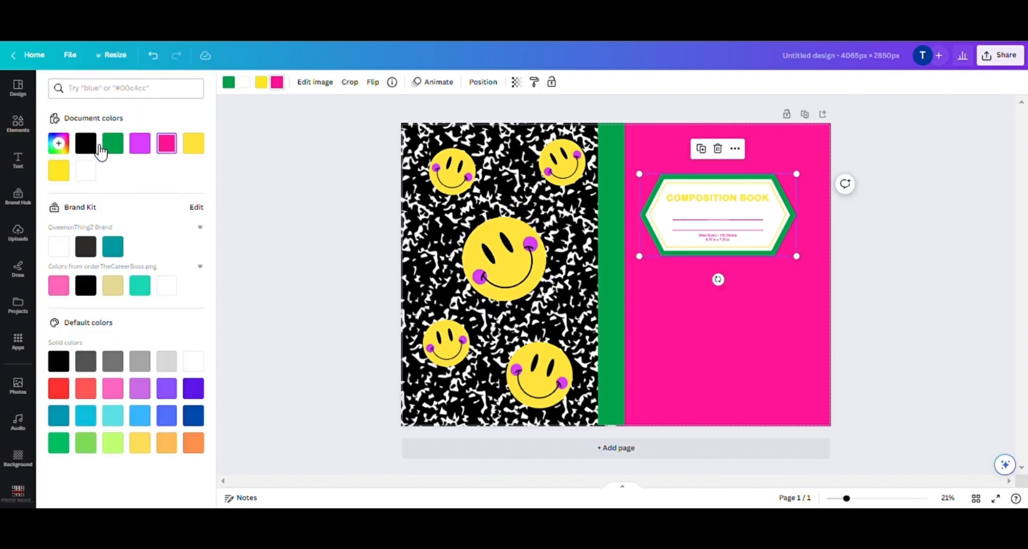
{"action": "left_click", "coordinate": [95, 149]}
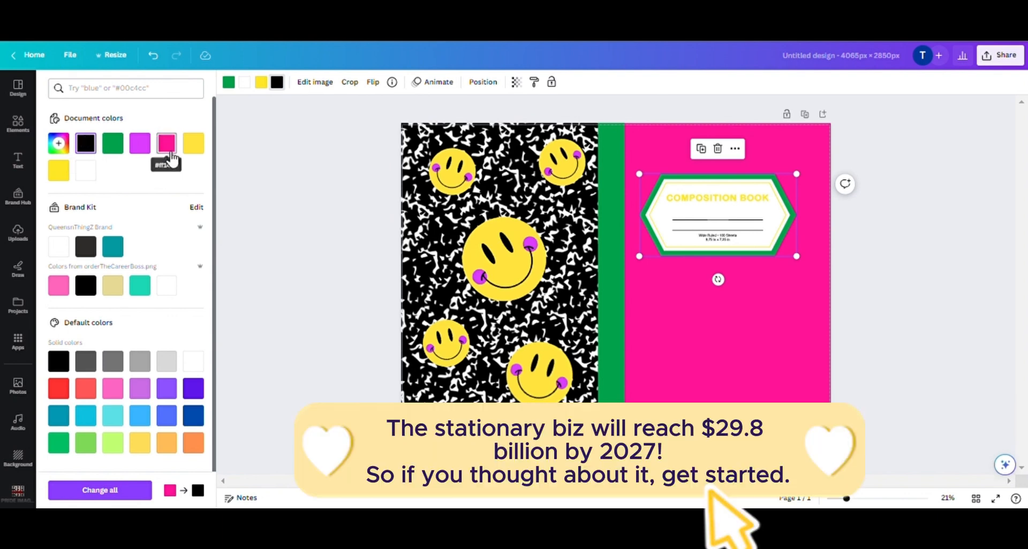
{"action": "left_click", "coordinate": [918, 297]}
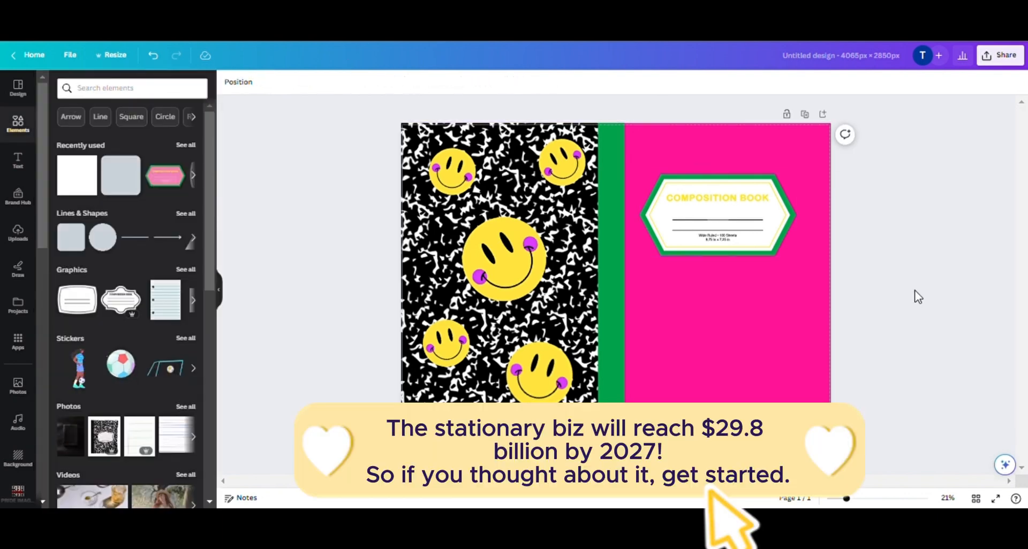
Lengthen the green spine strip downward so that it extends past the page's bottom edge.
{"action": "left_click", "coordinate": [616, 378]}
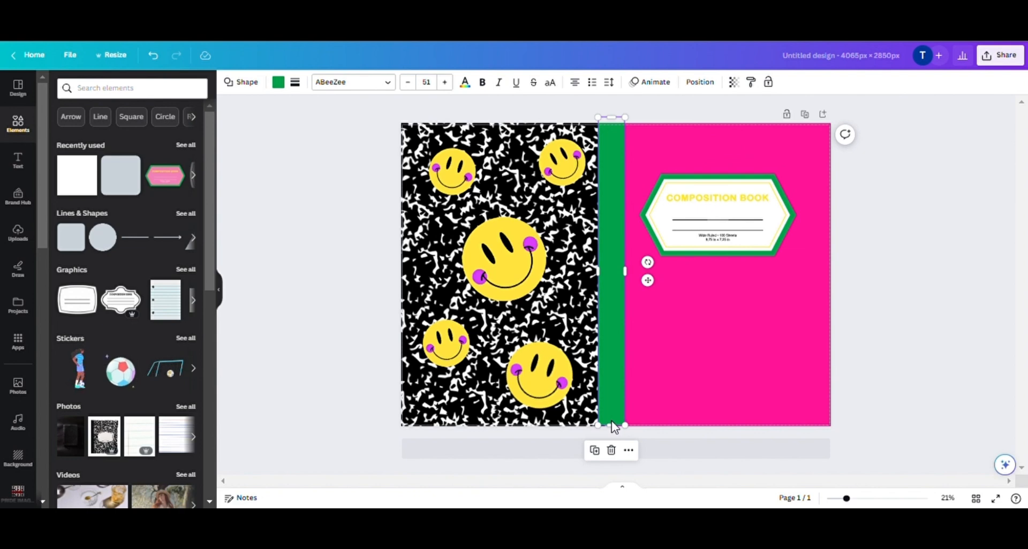
{"action": "left_click_drag", "start_coordinate": [611, 424], "coordinate": [621, 444]}
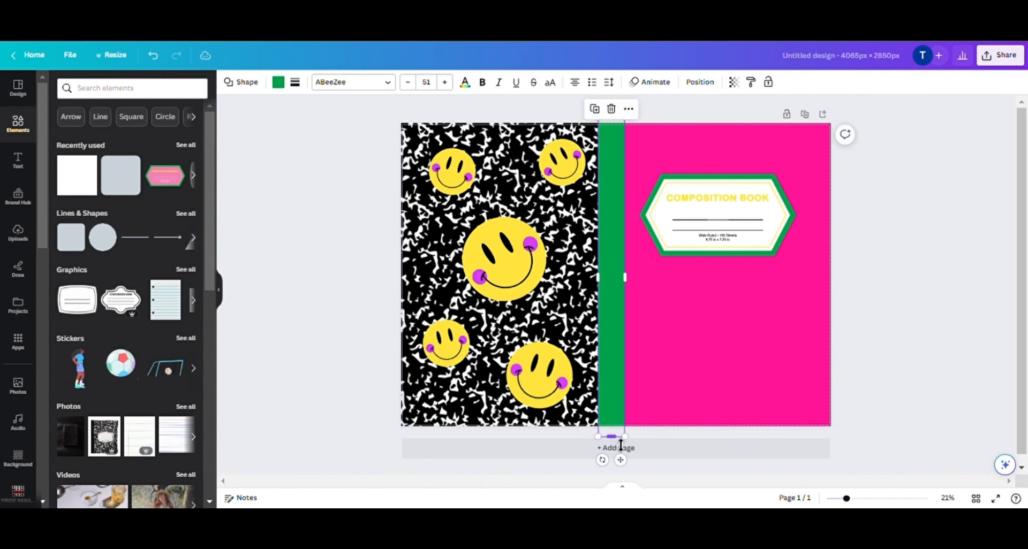
{"action": "left_click", "coordinate": [907, 279]}
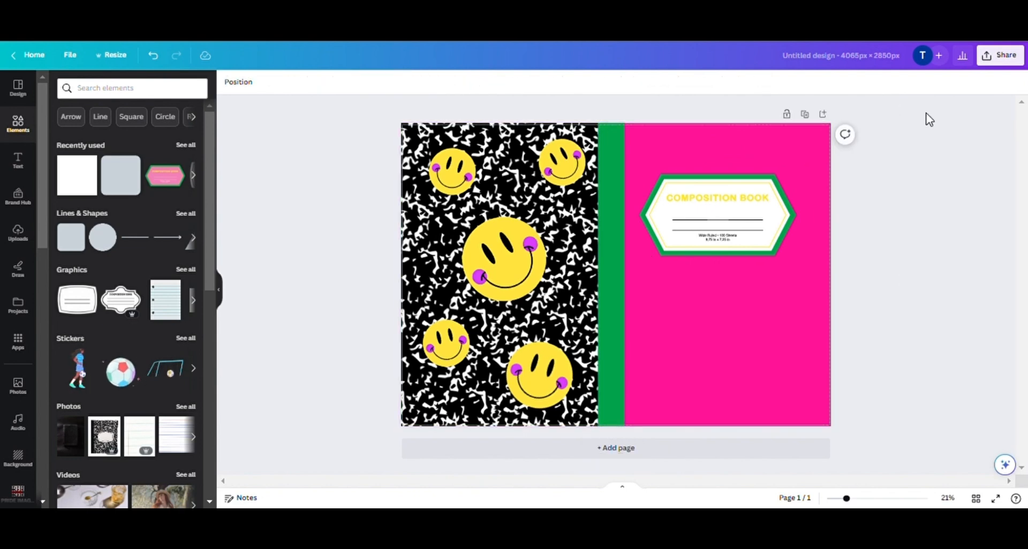
Download the cover design as a PNG at 4,065 × 2,850 px.
{"action": "left_click", "coordinate": [999, 59]}
{"action": "left_click", "coordinate": [863, 309]}
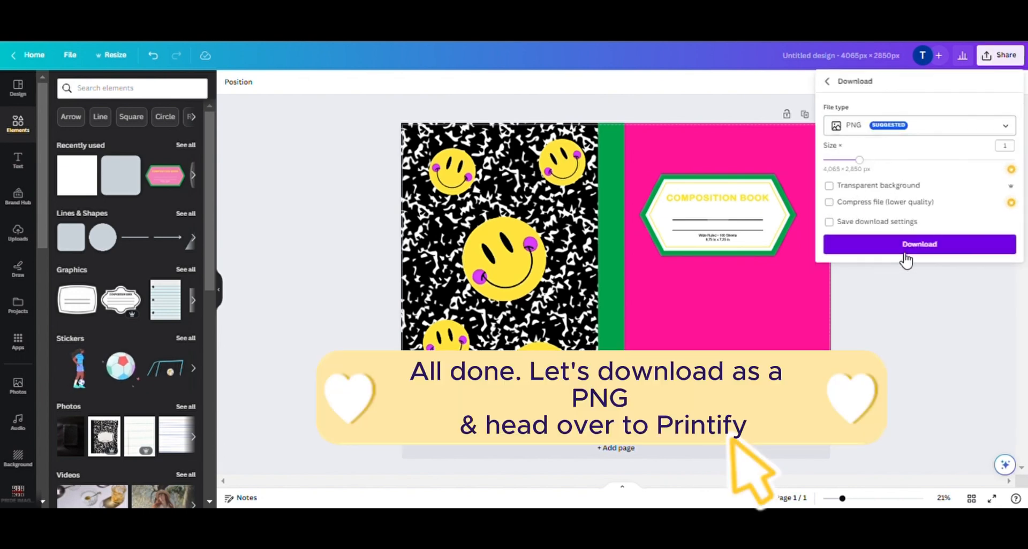
{"action": "left_click", "coordinate": [904, 255]}
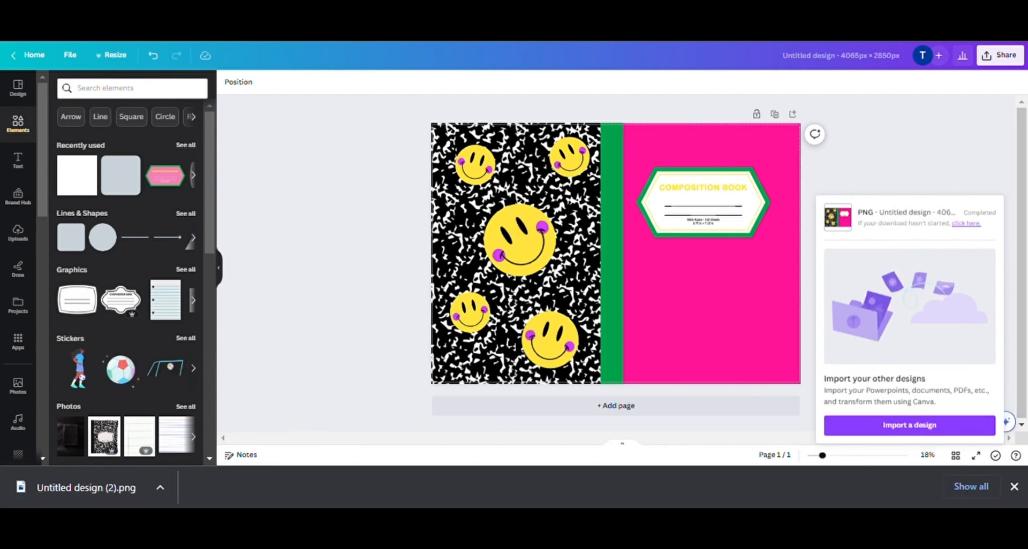
Switch to Printify and upload Untitled design (2).png from the device onto the Hardcover Journal Matte.
{"action": "left_click", "coordinate": [439, 11]}
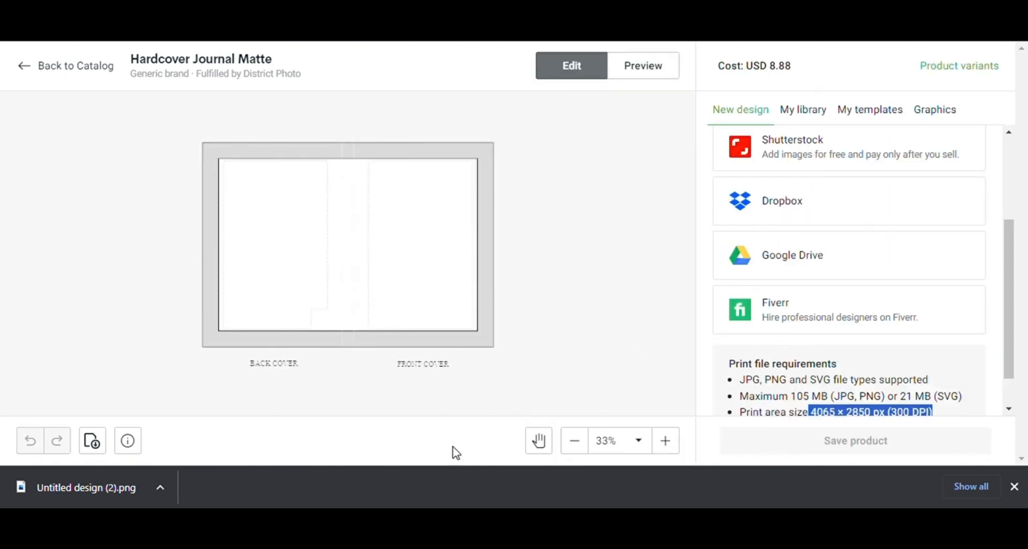
{"action": "left_click_drag", "start_coordinate": [1007, 262], "coordinate": [993, 147]}
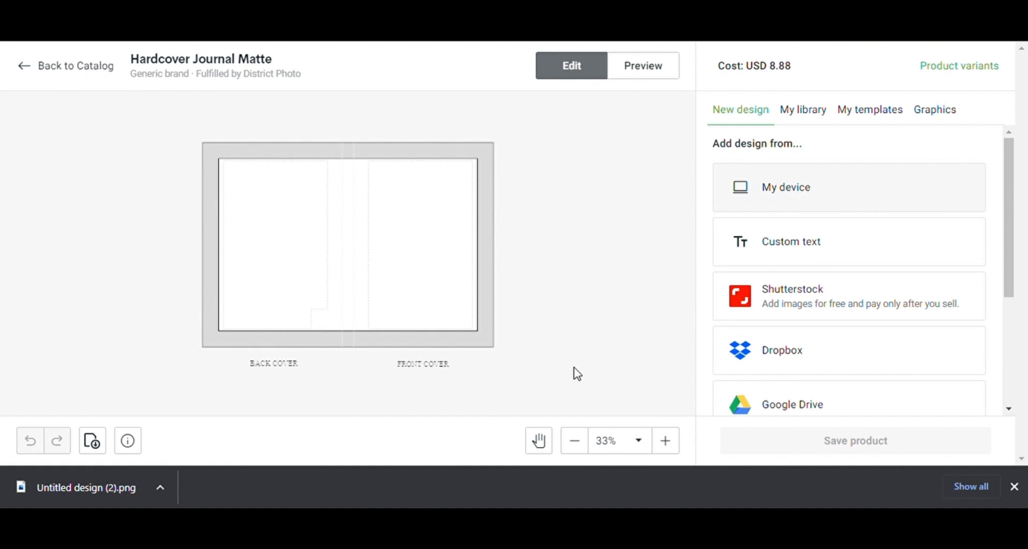
{"action": "left_click", "coordinate": [656, 434]}
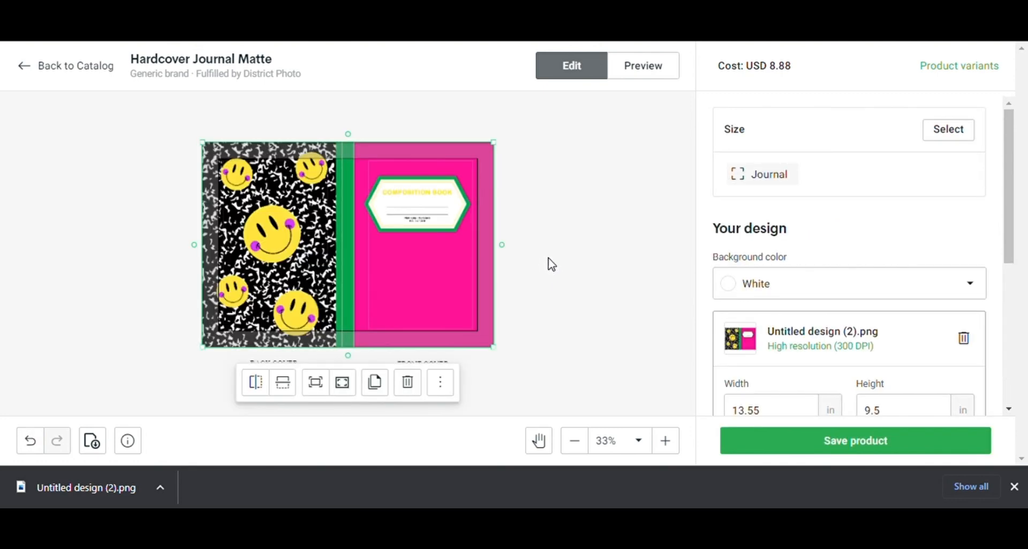
Try resizing and repositioning the uploaded cover image within the journal's print area.
{"action": "left_click", "coordinate": [585, 274]}
{"action": "left_click", "coordinate": [390, 300]}
{"action": "left_click_drag", "start_coordinate": [499, 351], "coordinate": [487, 344]}
{"action": "left_click_drag", "start_coordinate": [442, 307], "coordinate": [453, 312]}
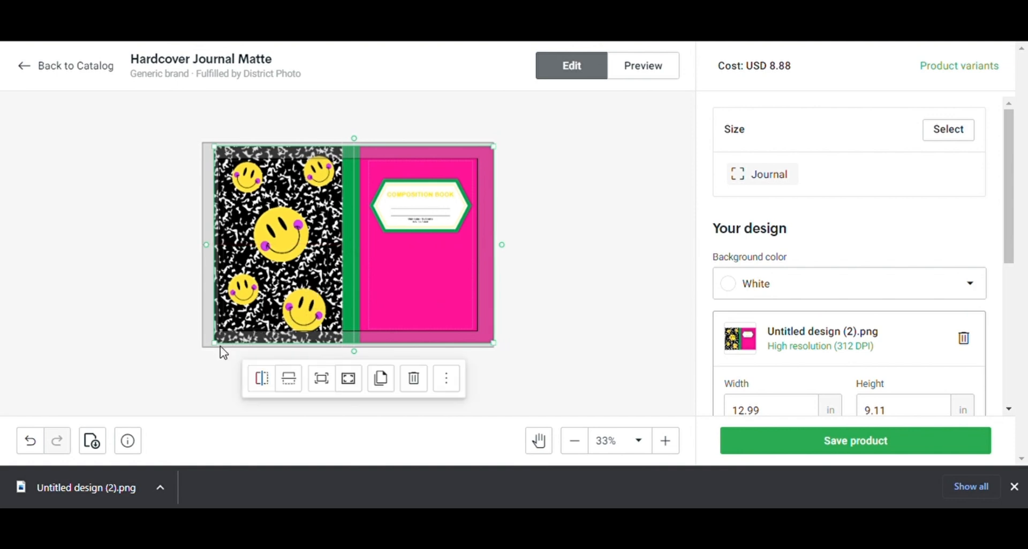
{"action": "left_click_drag", "start_coordinate": [220, 349], "coordinate": [212, 356]}
{"action": "left_click_drag", "start_coordinate": [324, 293], "coordinate": [325, 291]}
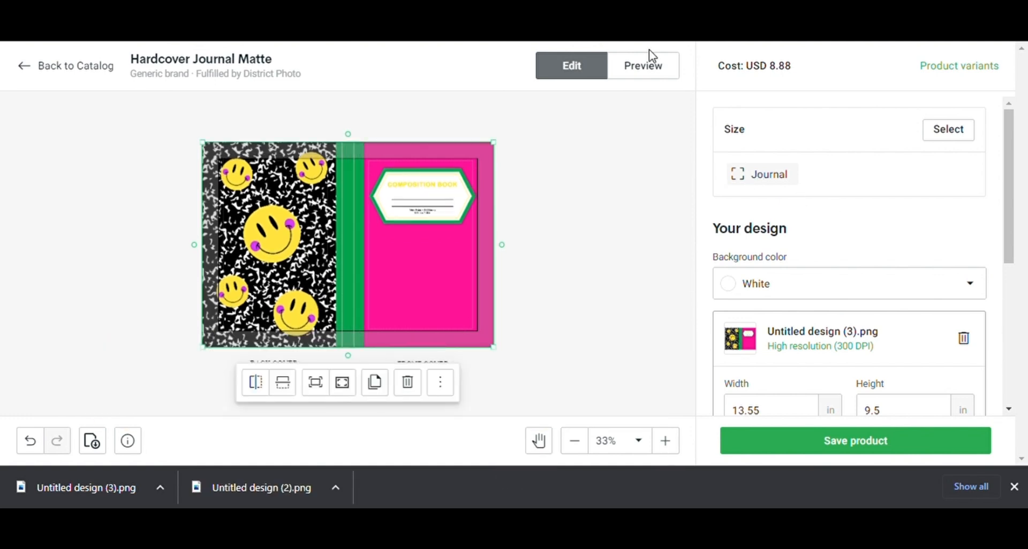
Preview the journal mockups in the Front, Back, Cover, Inside and Context views.
{"action": "left_click", "coordinate": [651, 65]}
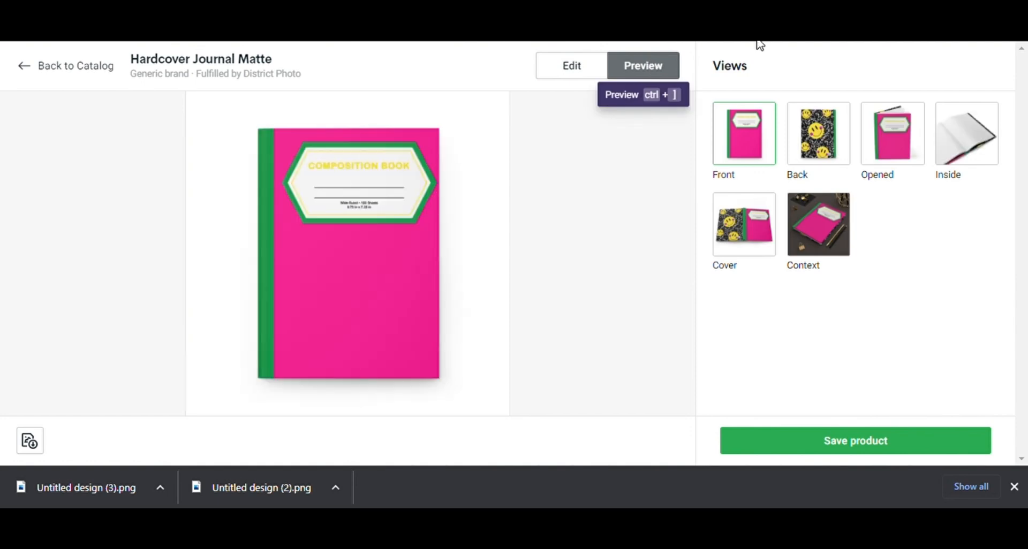
{"action": "left_click", "coordinate": [833, 146]}
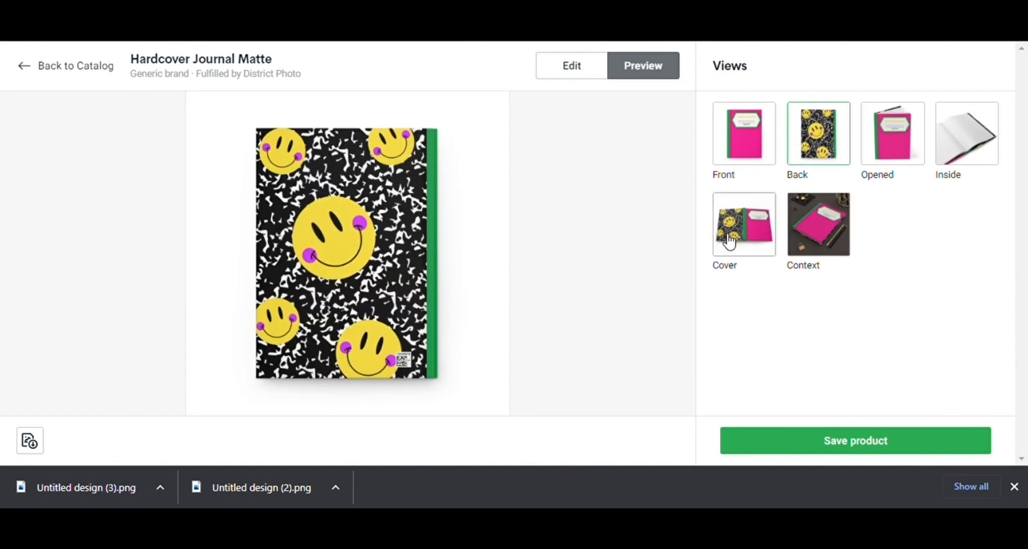
{"action": "left_click", "coordinate": [748, 238]}
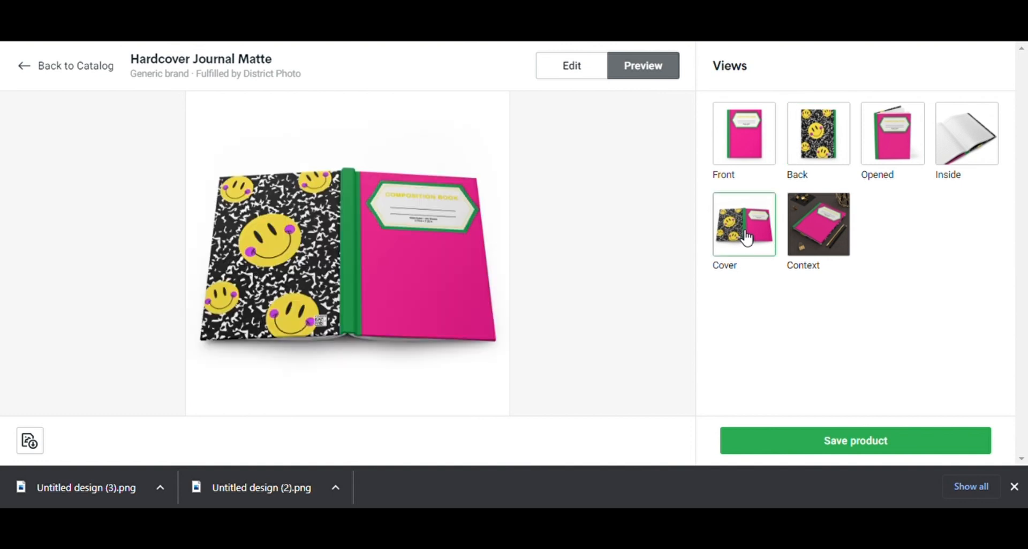
{"action": "left_click", "coordinate": [956, 148]}
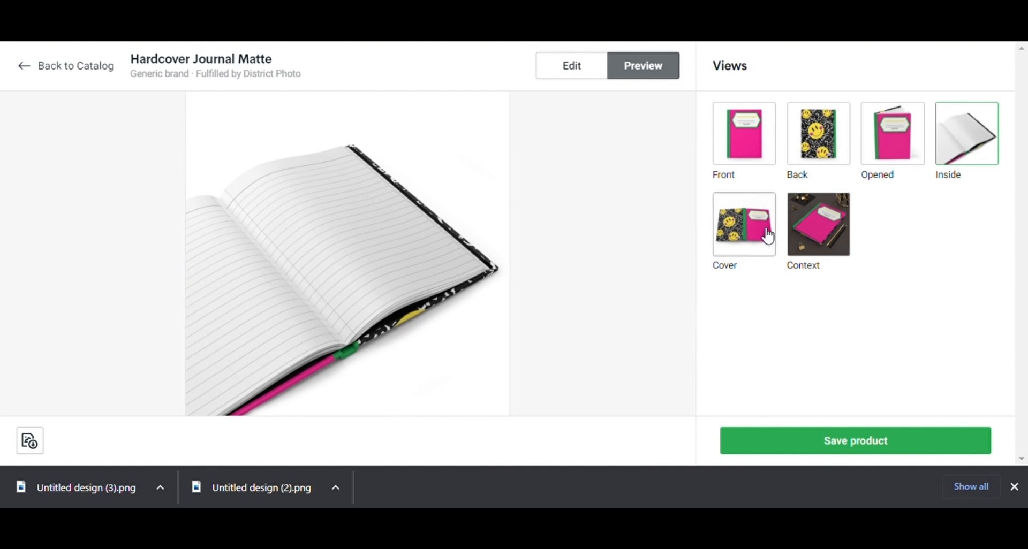
{"action": "left_click", "coordinate": [808, 242]}
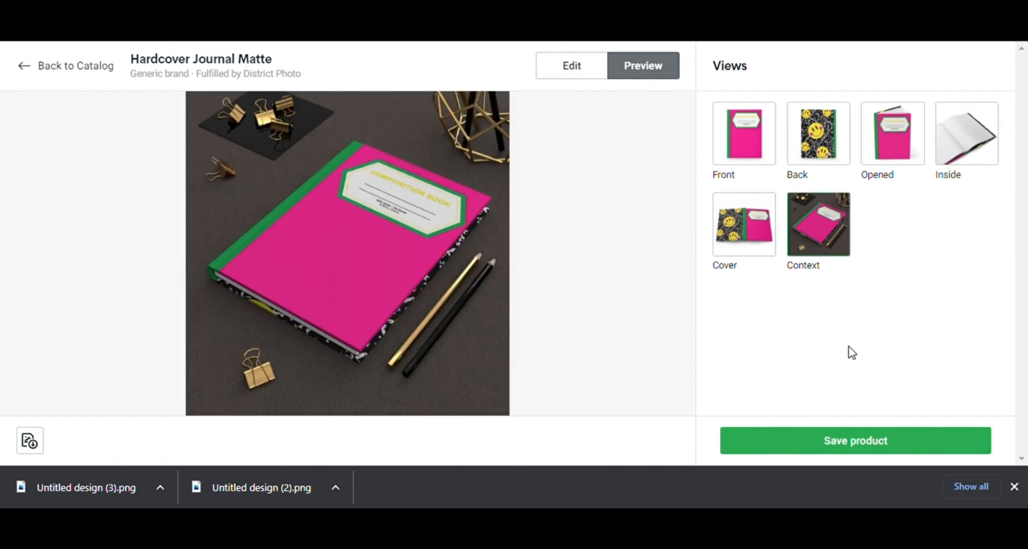
Save the product and choose the Cover mockup as the listing's title image.
{"action": "left_click", "coordinate": [840, 442]}
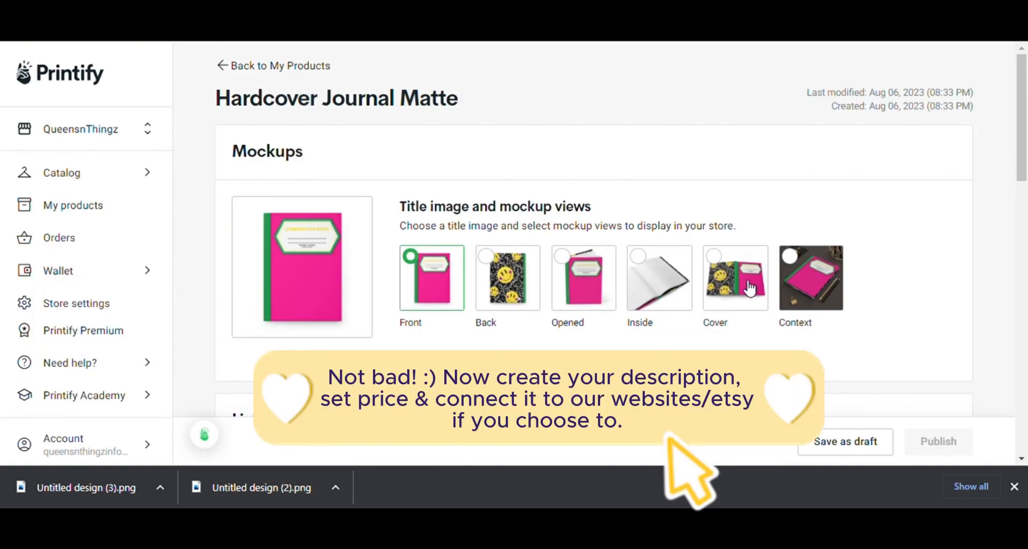
{"action": "left_click", "coordinate": [763, 262]}
Review the listing's product description and set the journal's retail price to USD 14.
{"action": "scroll", "coordinate": [1011, 155], "scroll_direction": "down", "scroll_amount": 4}
{"action": "scroll", "coordinate": [1025, 195], "scroll_direction": "down", "scroll_amount": 4}
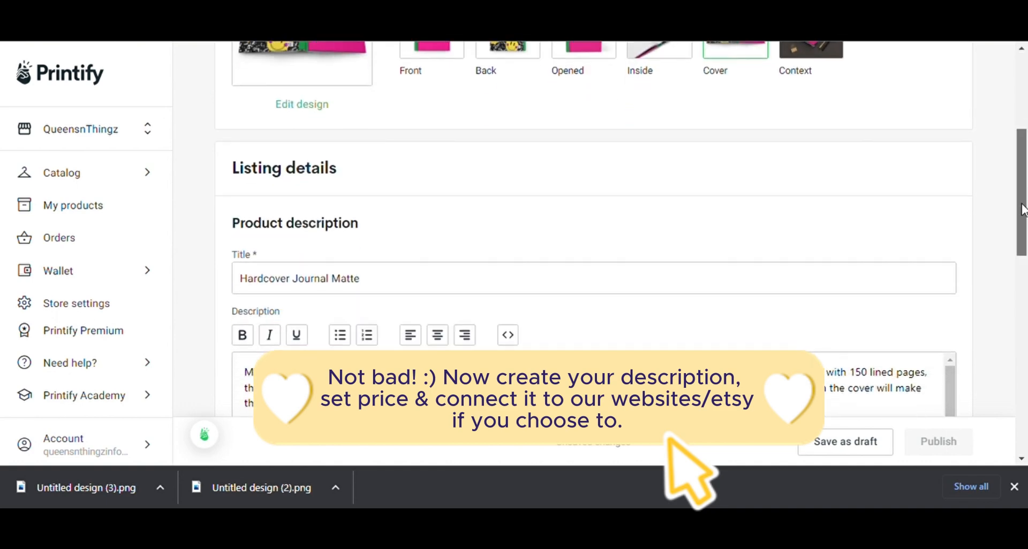
{"action": "left_click", "coordinate": [479, 261]}
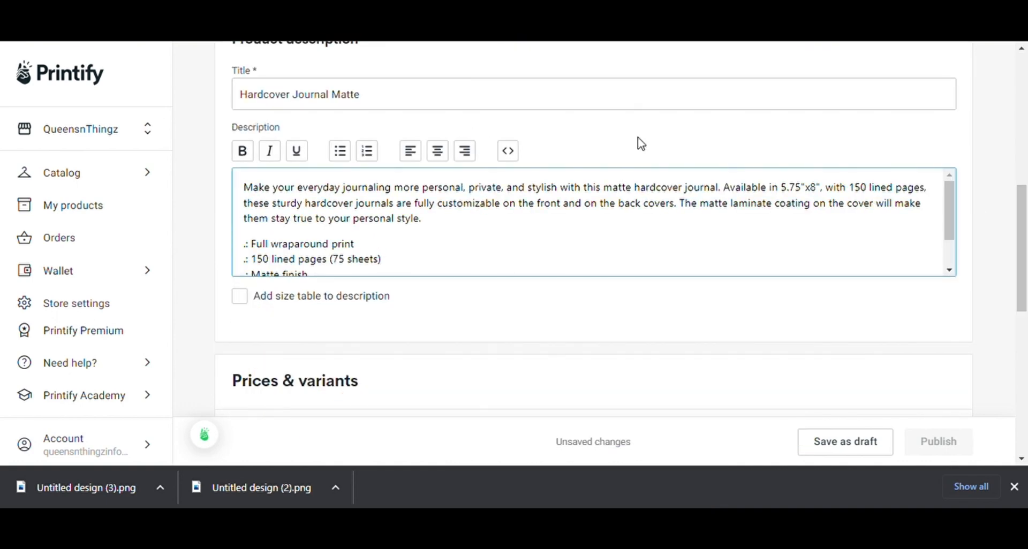
{"action": "left_click_drag", "start_coordinate": [1019, 199], "coordinate": [1024, 309]}
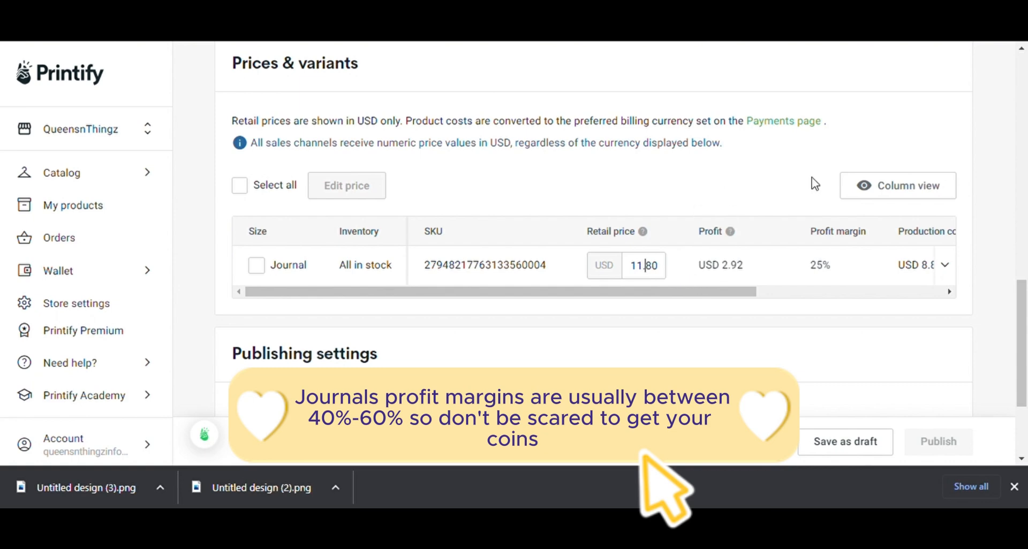
{"action": "left_click_drag", "start_coordinate": [1023, 294], "coordinate": [1023, 271]}
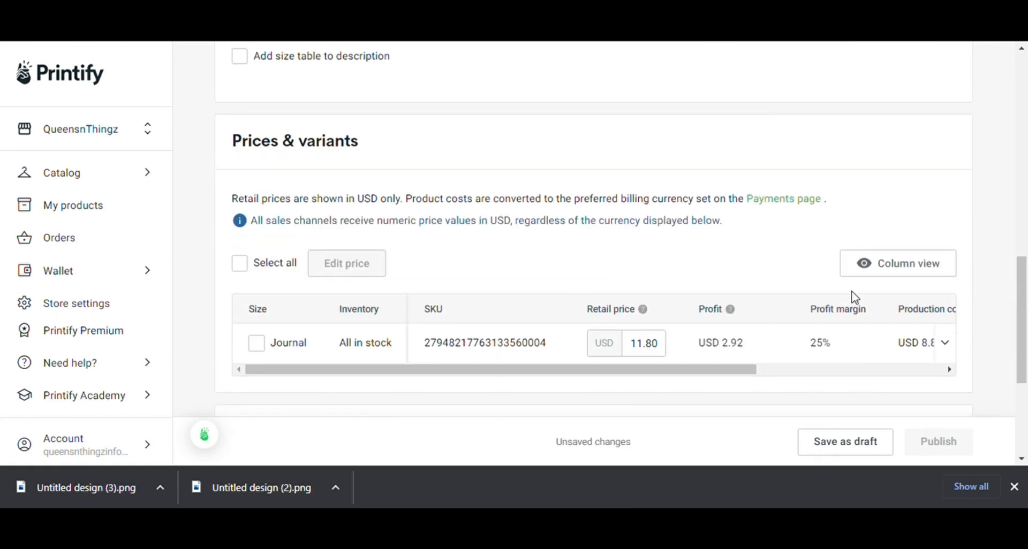
{"action": "key", "text": "BackSpace"}
{"action": "key", "text": "BackSpace"}
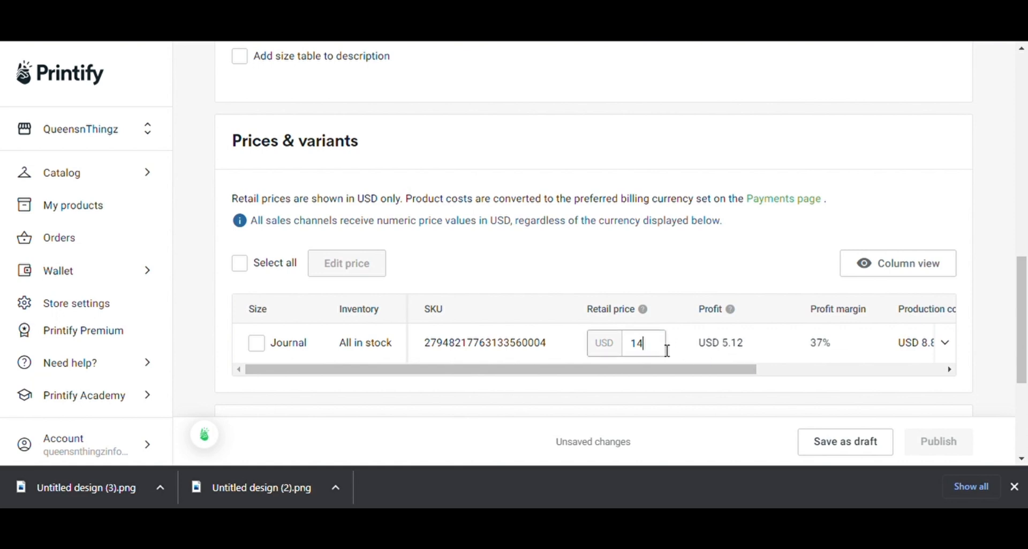
{"action": "left_click_drag", "start_coordinate": [1022, 297], "coordinate": [1023, 367]}
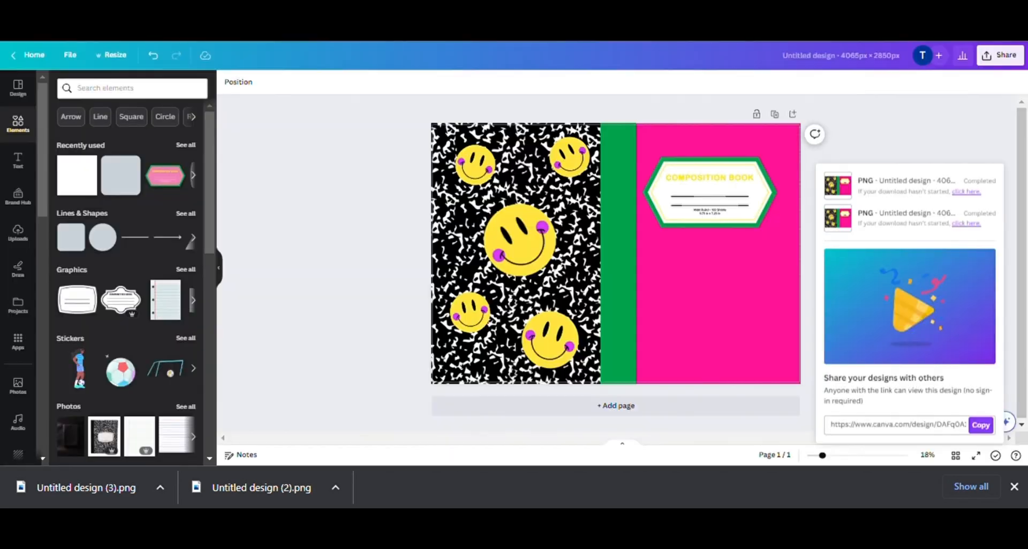
Switch back to Canva and add a second page to the cover design.
{"action": "left_click", "coordinate": [605, 406]}
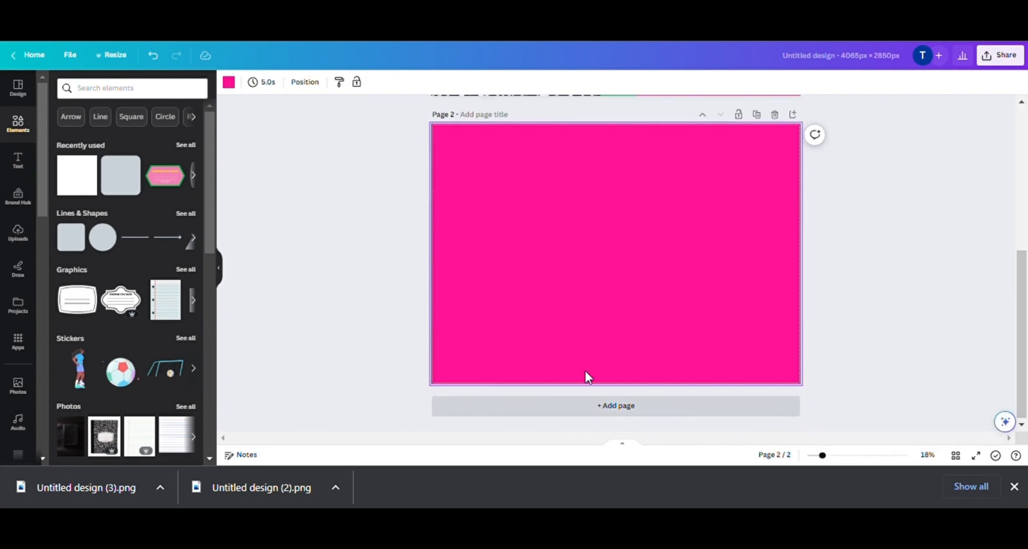
Make page 2's background white and search the elements for "M".
{"action": "left_click", "coordinate": [229, 81]}
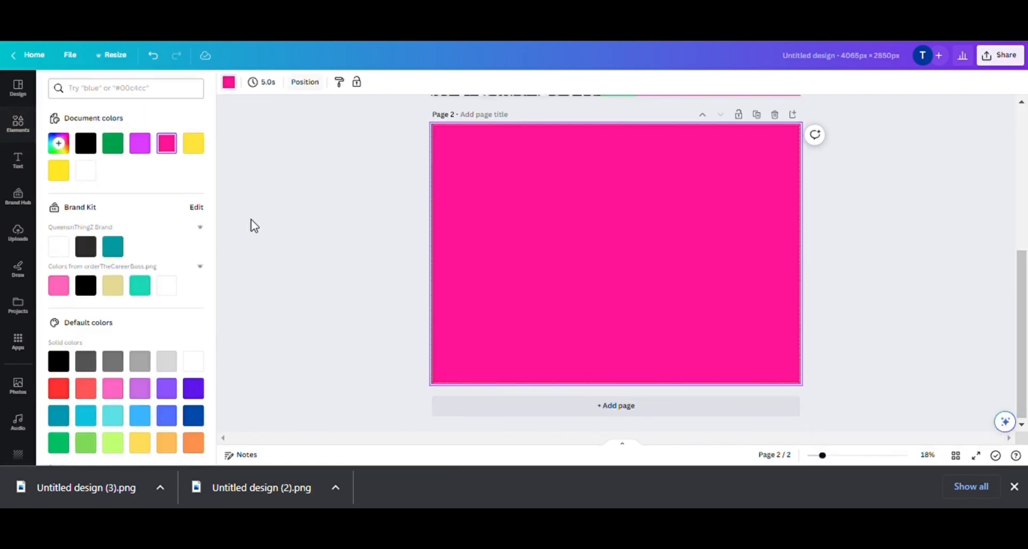
{"action": "left_click", "coordinate": [166, 286]}
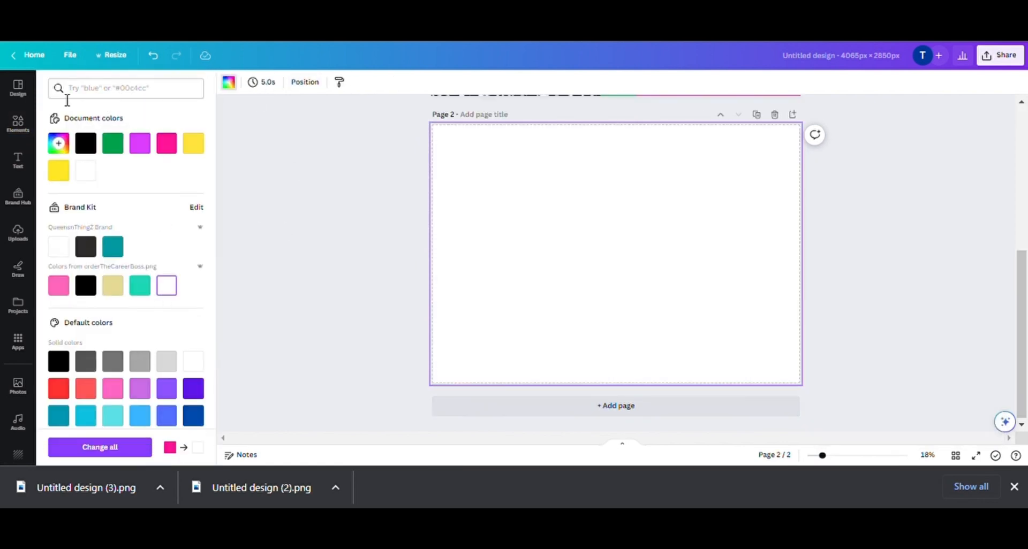
{"action": "left_click", "coordinate": [18, 126]}
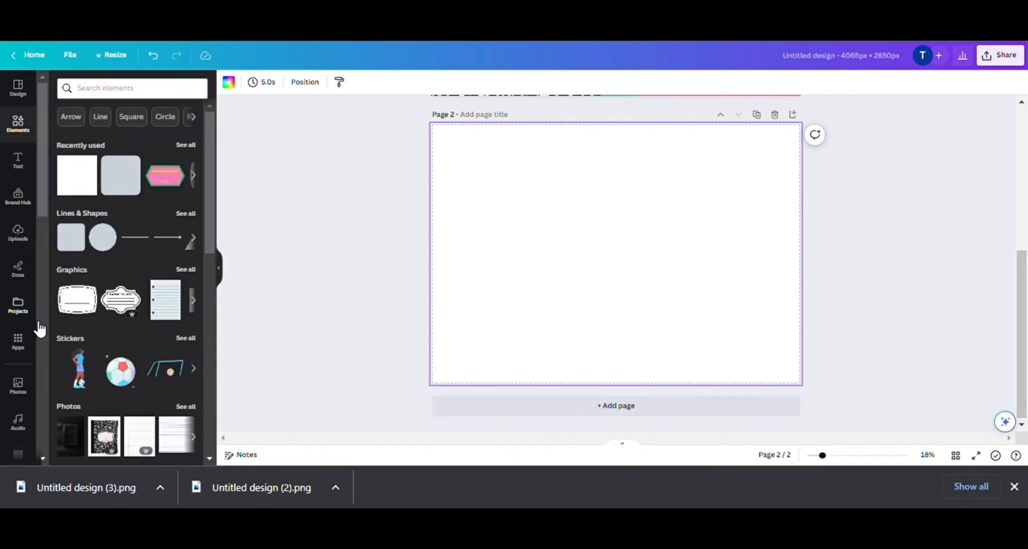
{"action": "left_click", "coordinate": [109, 98]}
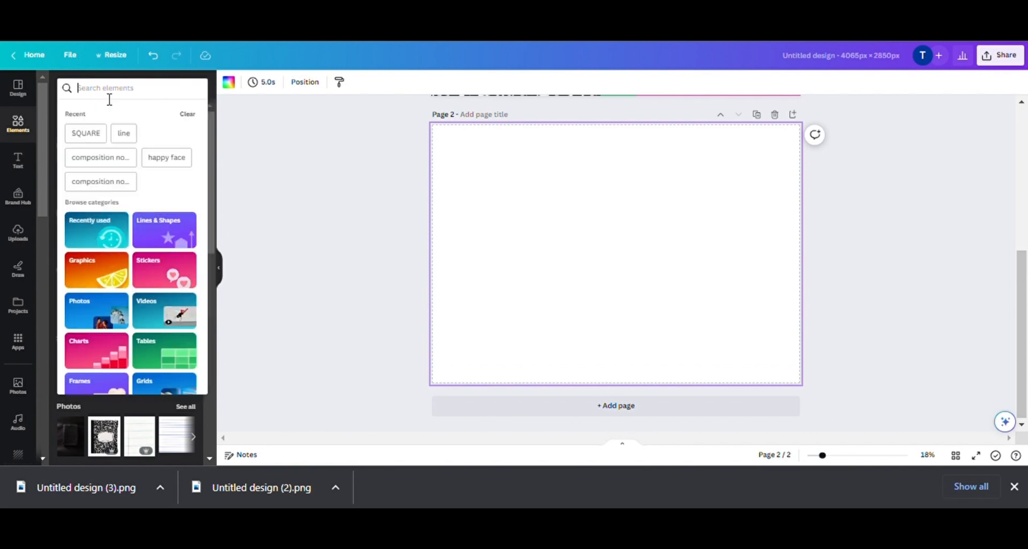
{"action": "type", "text": "flora"}
{"action": "key", "text": "ctrl+a"}
{"action": "type", "text": "M"}
{"action": "key", "text": "Return"}
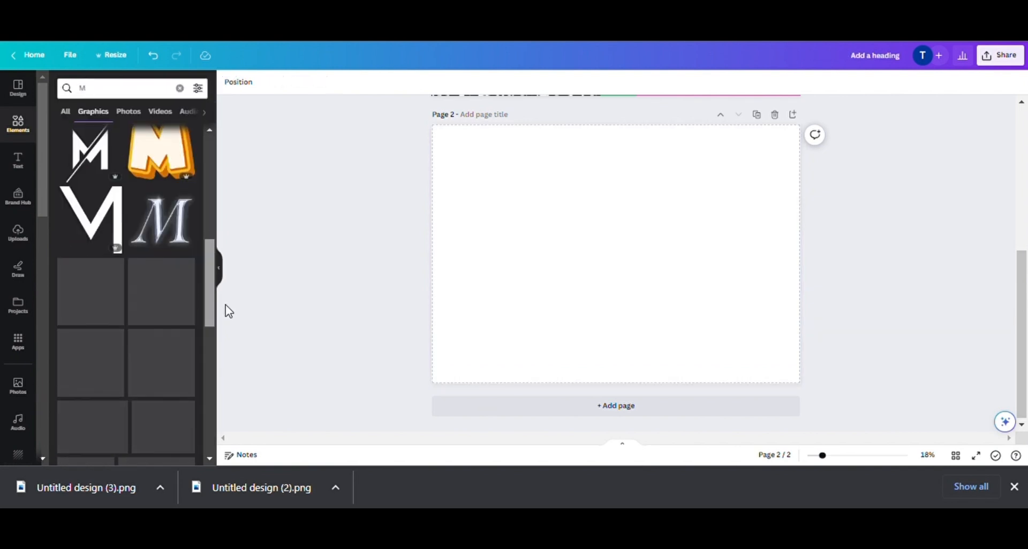
Add the serif M graphic with the leafy sprig and place it, reduced, in the upper part of the page's right half.
{"action": "left_click_drag", "start_coordinate": [227, 329], "coordinate": [228, 350]}
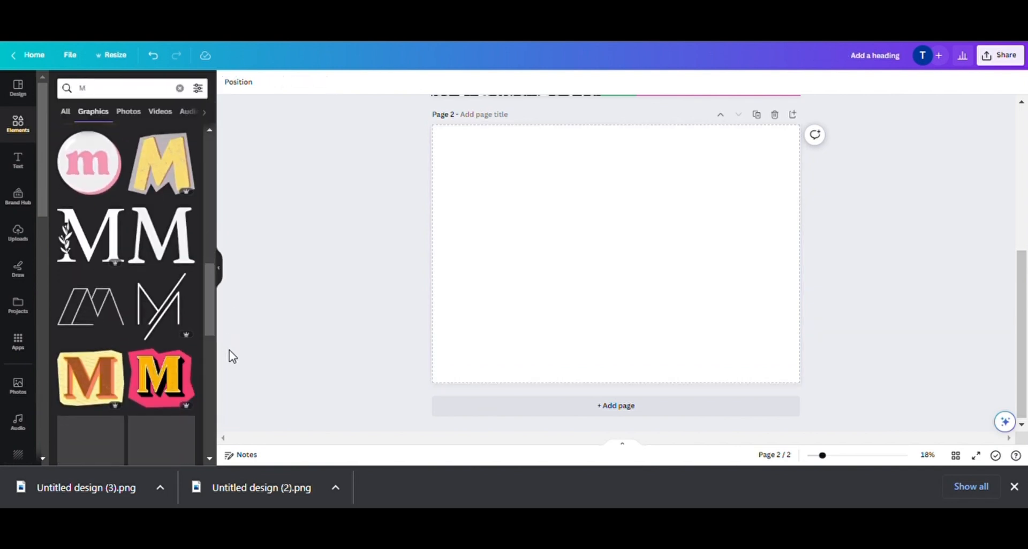
{"action": "left_click", "coordinate": [81, 249]}
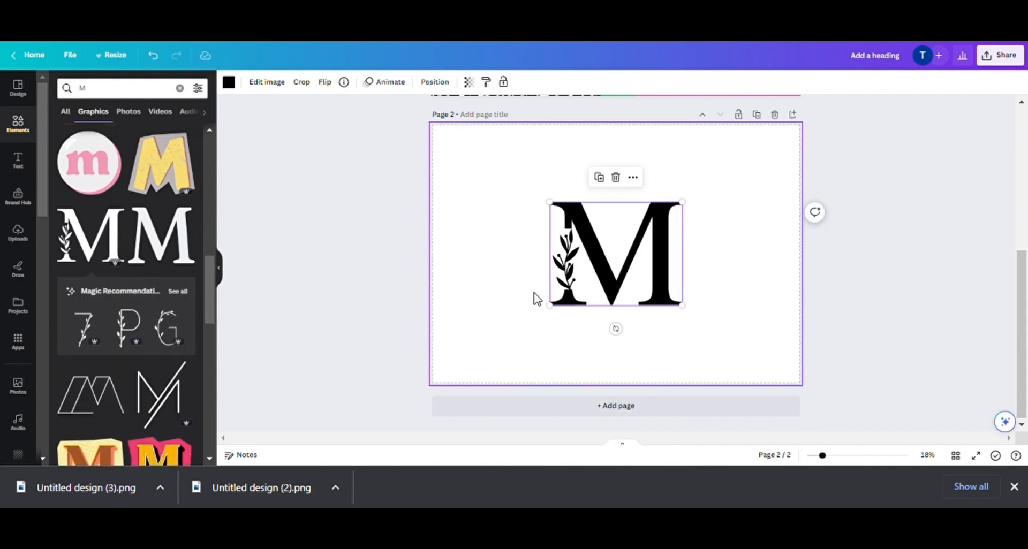
{"action": "left_click_drag", "start_coordinate": [607, 264], "coordinate": [676, 244]}
{"action": "left_click_drag", "start_coordinate": [624, 294], "coordinate": [681, 221]}
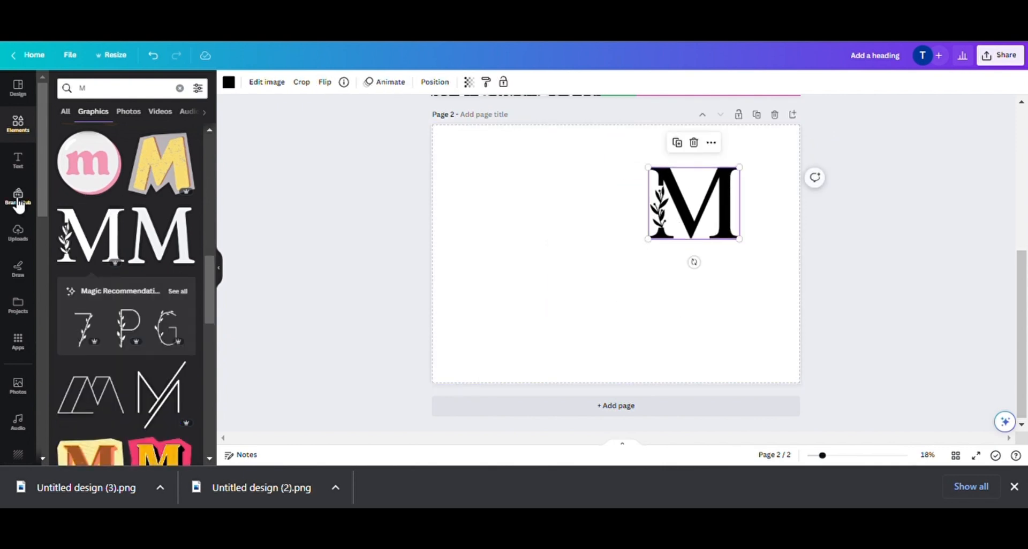
Add a subheading directly beneath the M graphic and set its font size to 150.
{"action": "left_click", "coordinate": [19, 177]}
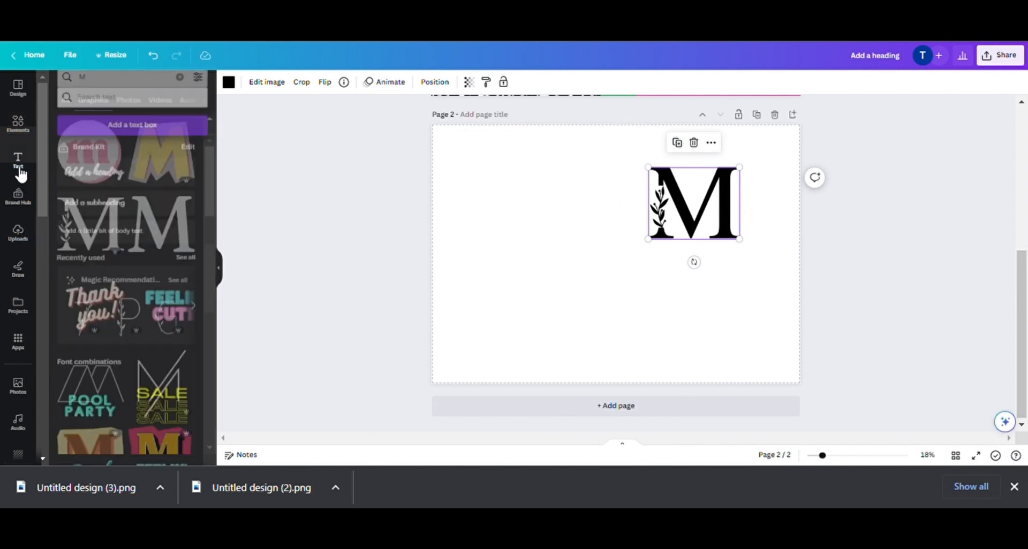
{"action": "left_click", "coordinate": [130, 207]}
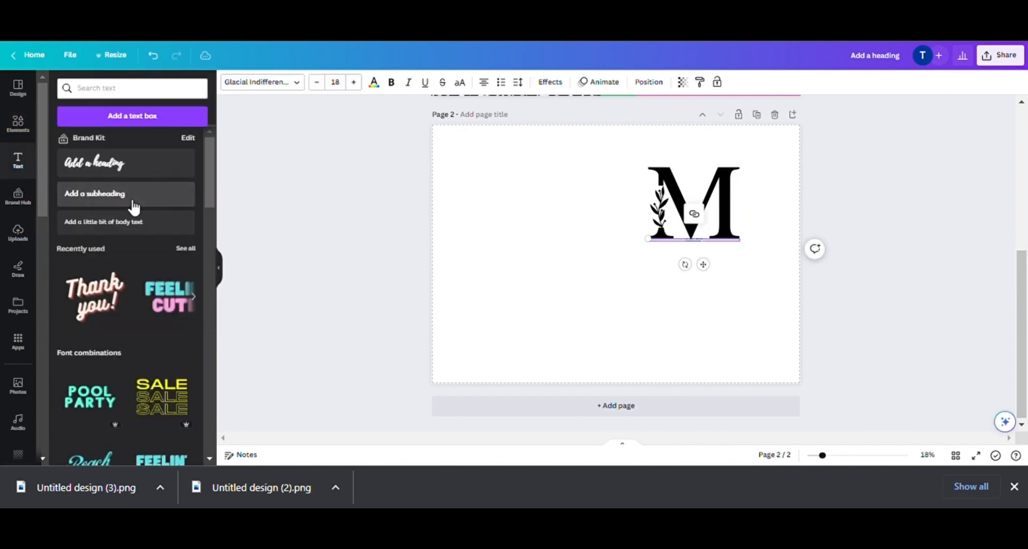
{"action": "left_click", "coordinate": [342, 85]}
{"action": "type", "text": "150"}
{"action": "key", "text": "Return"}
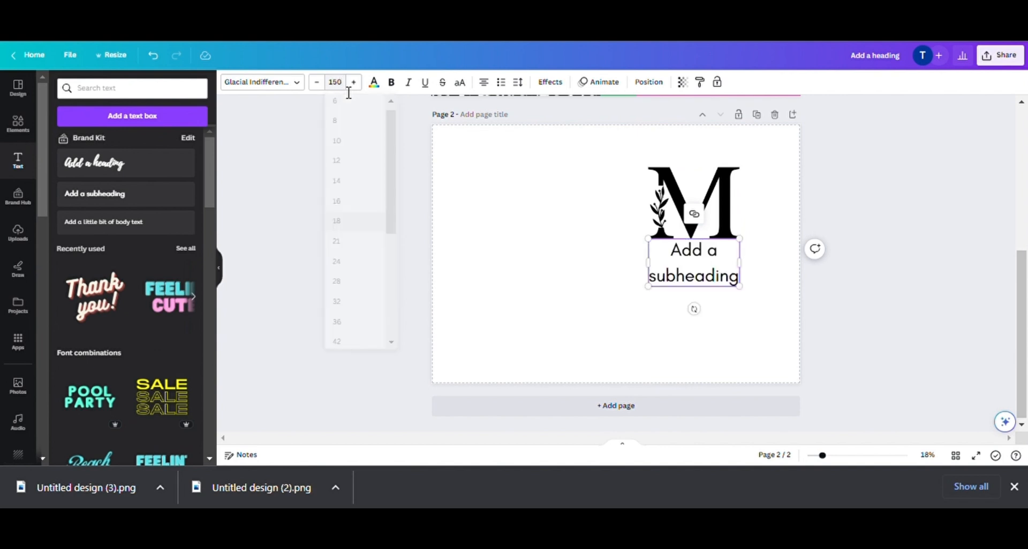
Replace the subheading's placeholder text with the journal owner's first name.
{"action": "double_click", "coordinate": [695, 276]}
{"action": "key", "text": "BackSpace"}
{"action": "key", "text": "BackSpace"}
{"action": "key", "text": "BackSpace"}
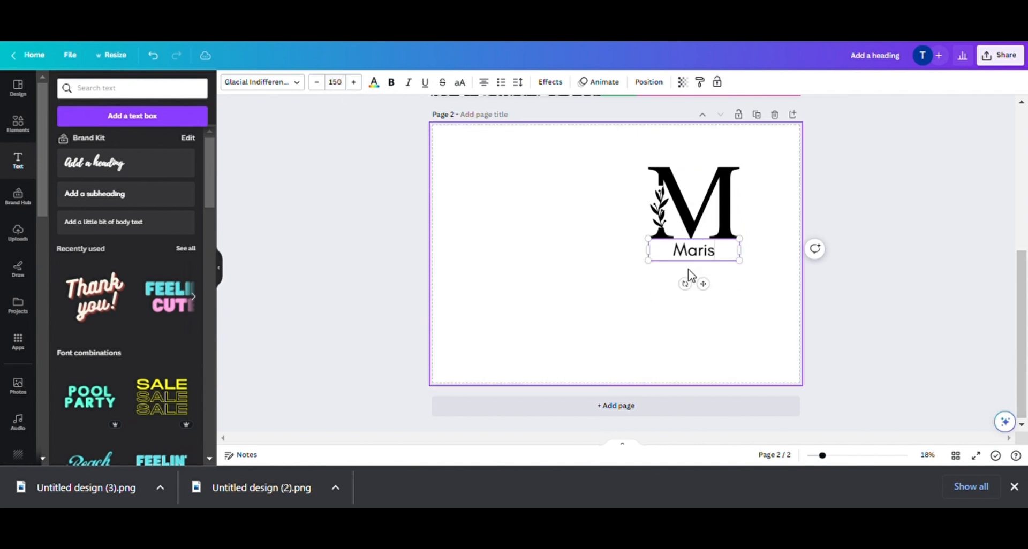
{"action": "left_click", "coordinate": [748, 318]}
Shift the M graphic slightly to the right and realign the name beneath it.
{"action": "left_click_drag", "start_coordinate": [719, 221], "coordinate": [728, 222]}
{"action": "left_click", "coordinate": [709, 250]}
{"action": "left_click_drag", "start_coordinate": [711, 254], "coordinate": [720, 254]}
Widen the name's letter spacing slightly and reduce its font size to 134.
{"action": "left_click", "coordinate": [319, 83]}
{"action": "left_click", "coordinate": [320, 83]}
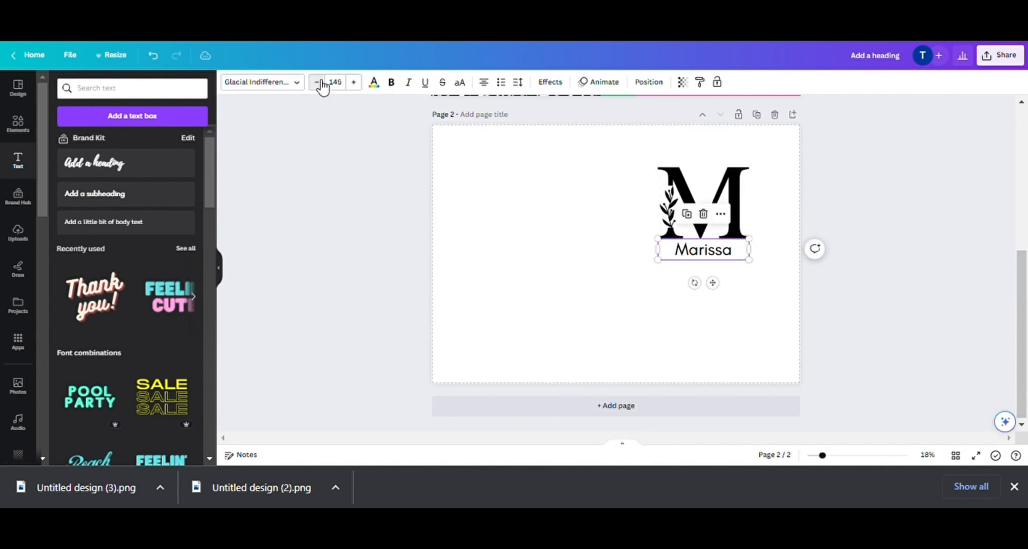
{"action": "left_click", "coordinate": [518, 83]}
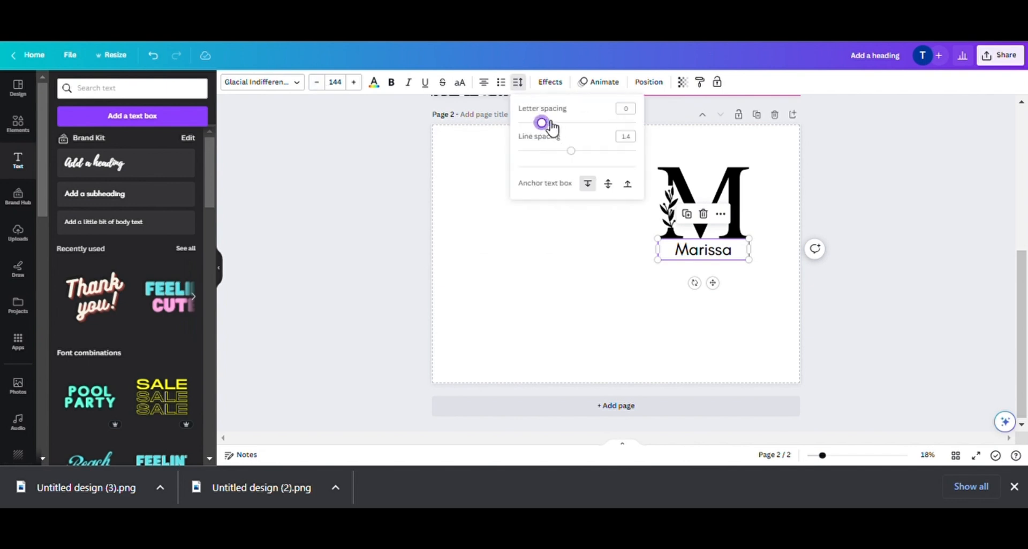
{"action": "left_click_drag", "start_coordinate": [550, 123], "coordinate": [555, 124]}
{"action": "left_click", "coordinate": [322, 86]}
{"action": "left_click", "coordinate": [322, 86]}
{"action": "left_click", "coordinate": [321, 86]}
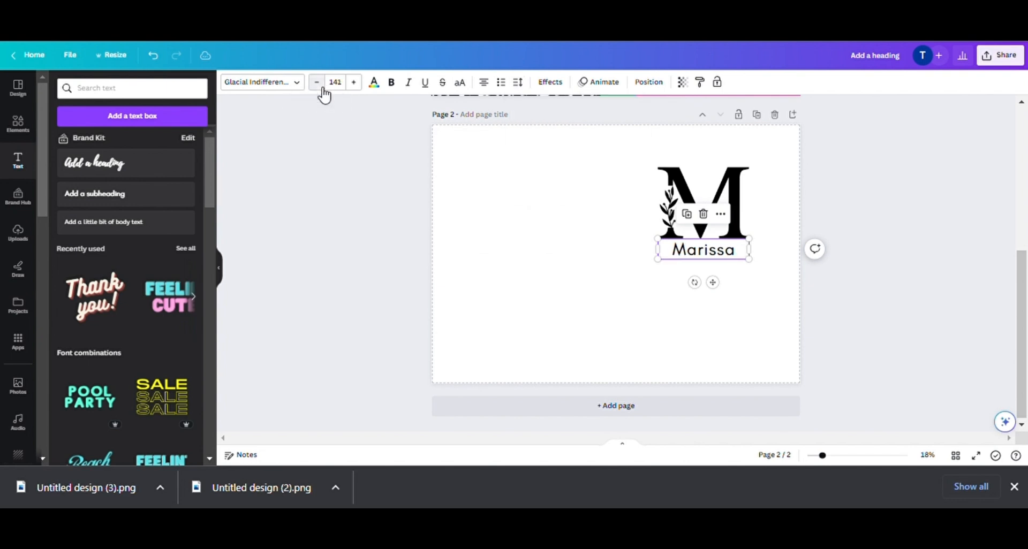
{"action": "left_click", "coordinate": [323, 87]}
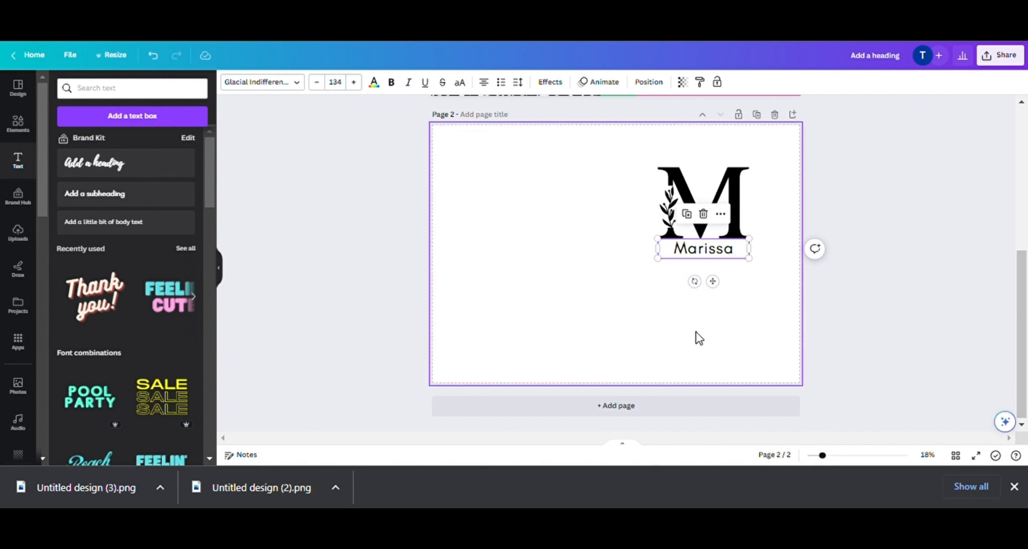
Nudge the M graphic and the name a little further right, keeping the name aligned below.
{"action": "left_click", "coordinate": [659, 319]}
{"action": "left_click_drag", "start_coordinate": [717, 221], "coordinate": [723, 256]}
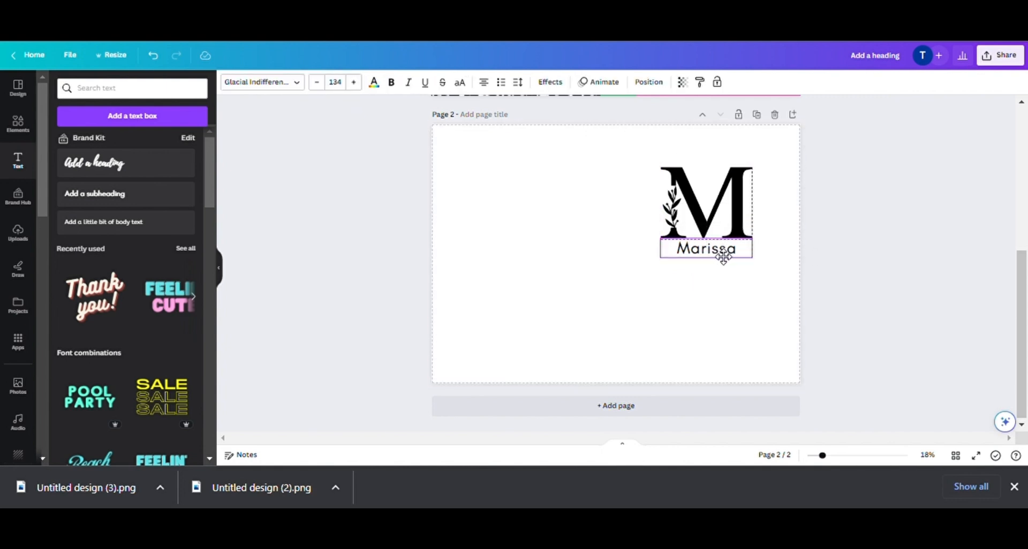
{"action": "left_click", "coordinate": [747, 352]}
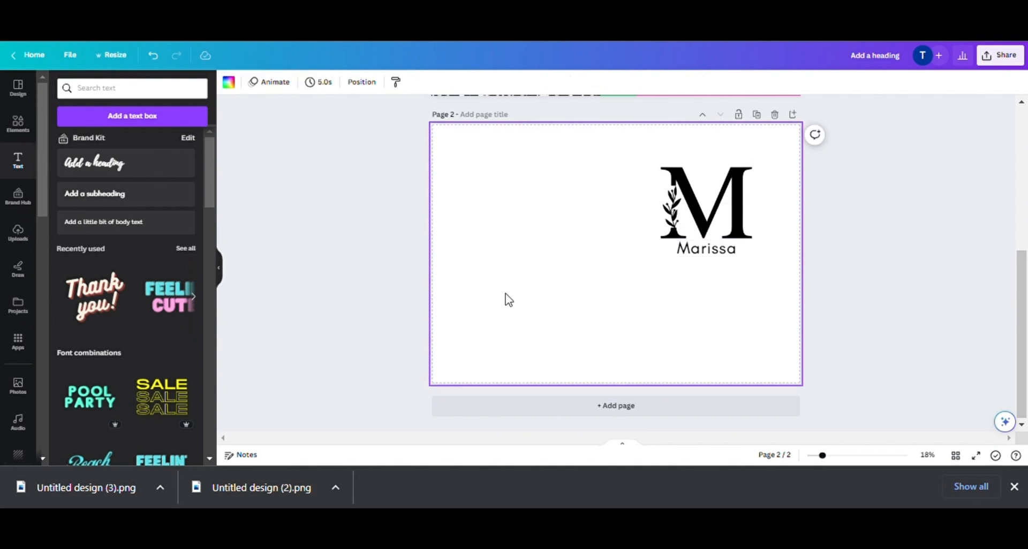
Add a second subheading to the page and set its font size to 150.
{"action": "left_click", "coordinate": [110, 198]}
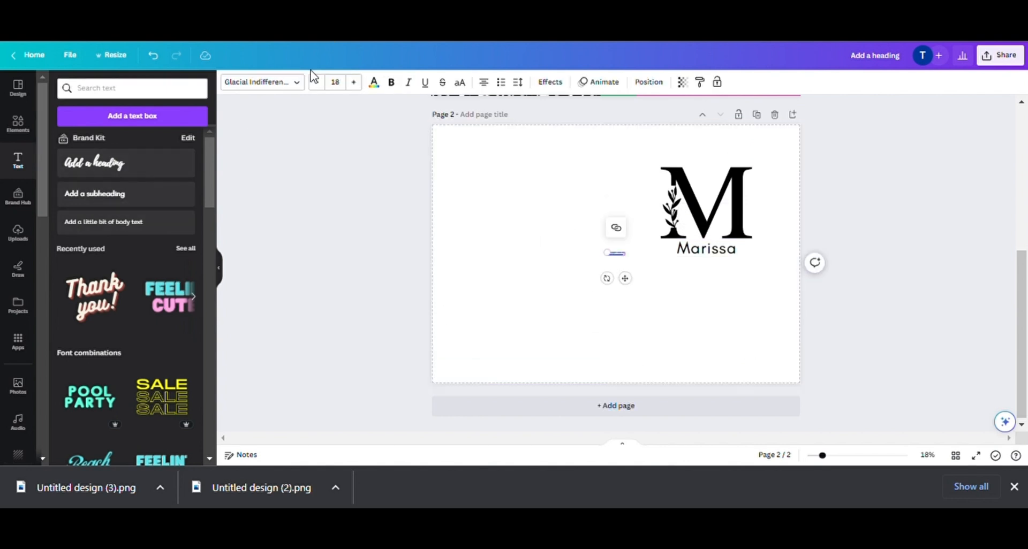
{"action": "left_click", "coordinate": [337, 85]}
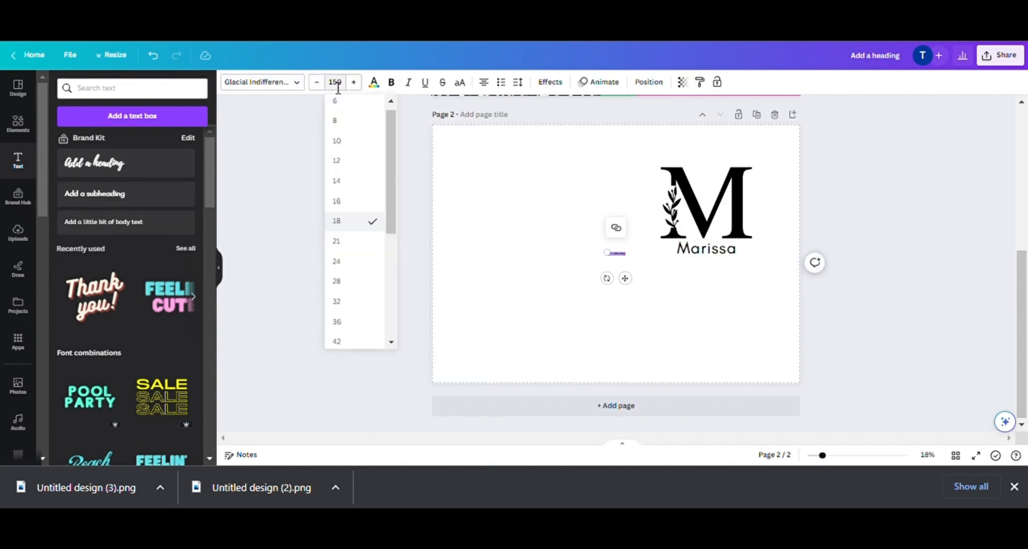
{"action": "key", "text": "Return"}
Replace the new subheading's placeholder text with "Books of My Thoughts and Ideas".
{"action": "double_click", "coordinate": [633, 265]}
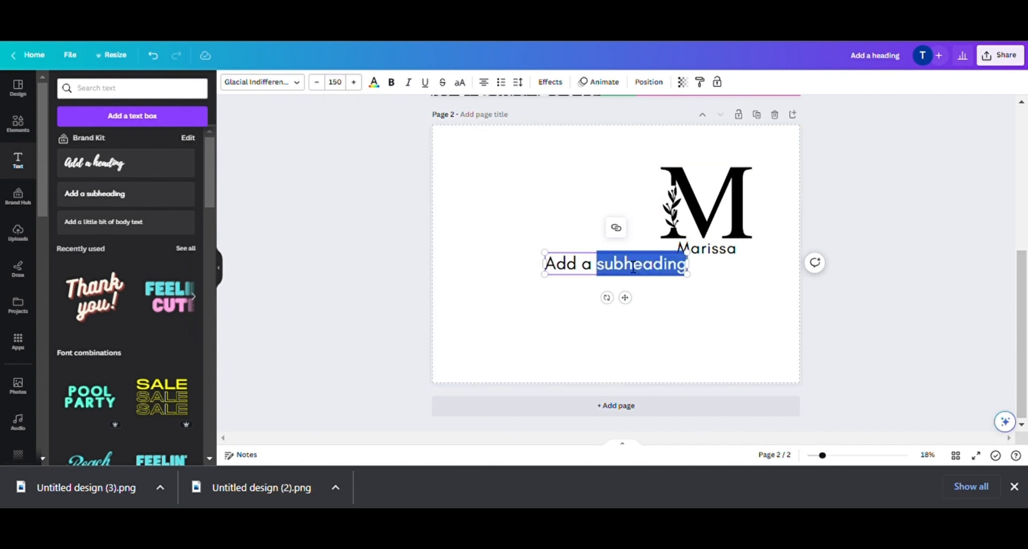
{"action": "key", "text": "BackSpace"}
{"action": "key", "text": "BackSpace"}
{"action": "key", "text": "BackSpace"}
{"action": "key", "text": "BackSpace"}
{"action": "key", "text": "BackSpace"}
{"action": "key", "text": "BackSpace"}
{"action": "key", "text": "BackSpace"}
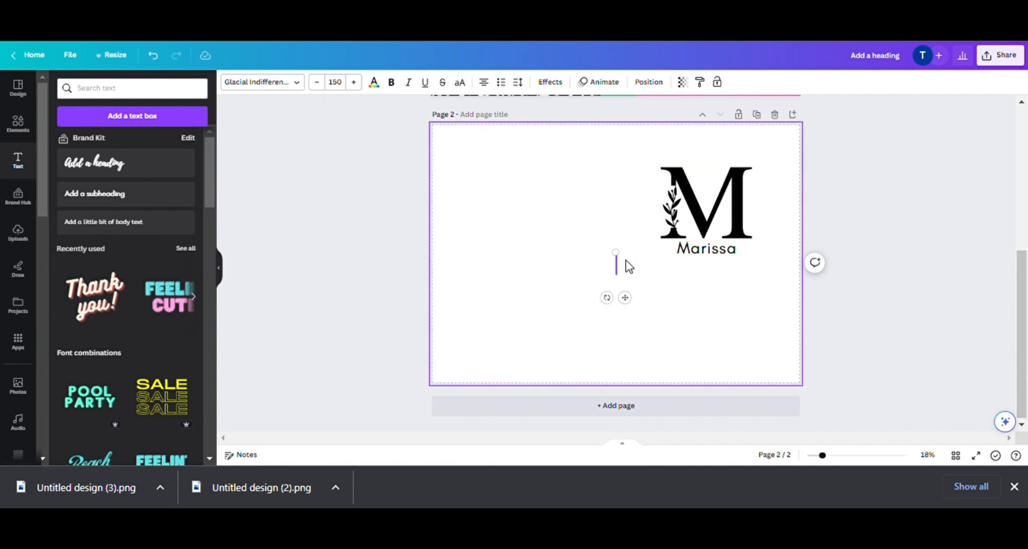
{"action": "type", "text": "Book"}
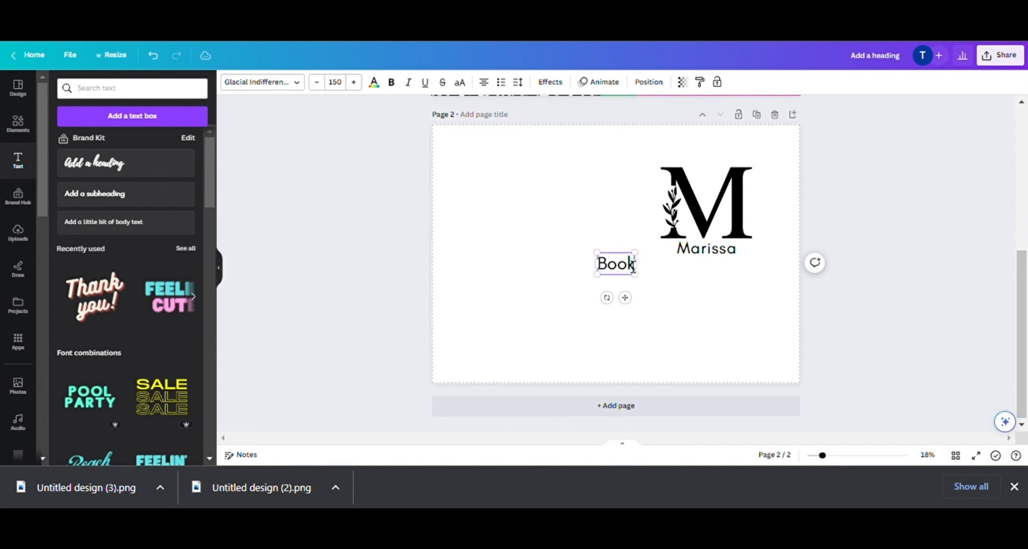
{"action": "type", "text": "s of thougt"}
{"action": "key", "text": "BackSpace"}
{"action": "key", "text": "BackSpace"}
{"action": "key", "text": "BackSpace"}
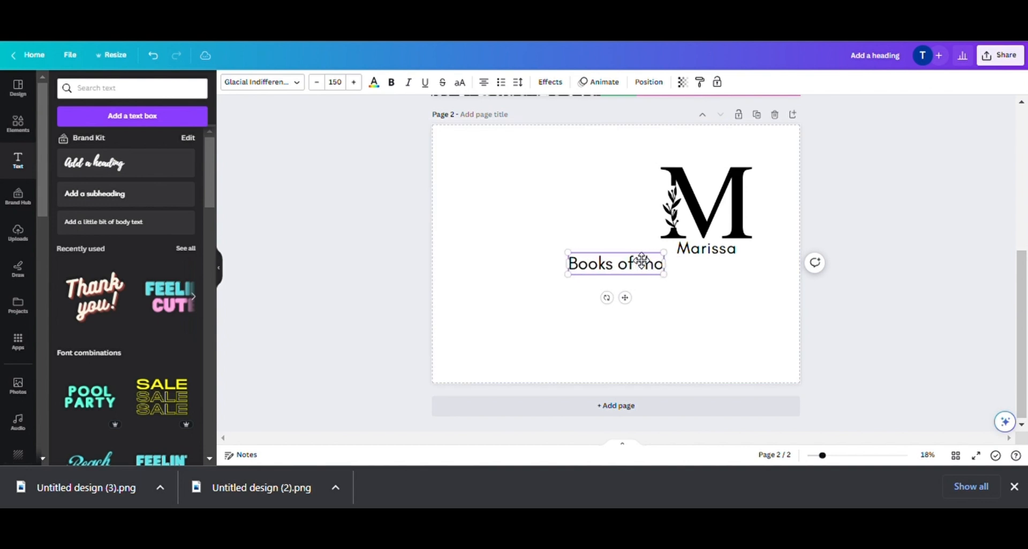
{"action": "key", "text": "BackSpace"}
{"action": "key", "text": "BackSpace"}
{"action": "key", "text": "BackSpace"}
{"action": "type", "text": "My Thoughts"}
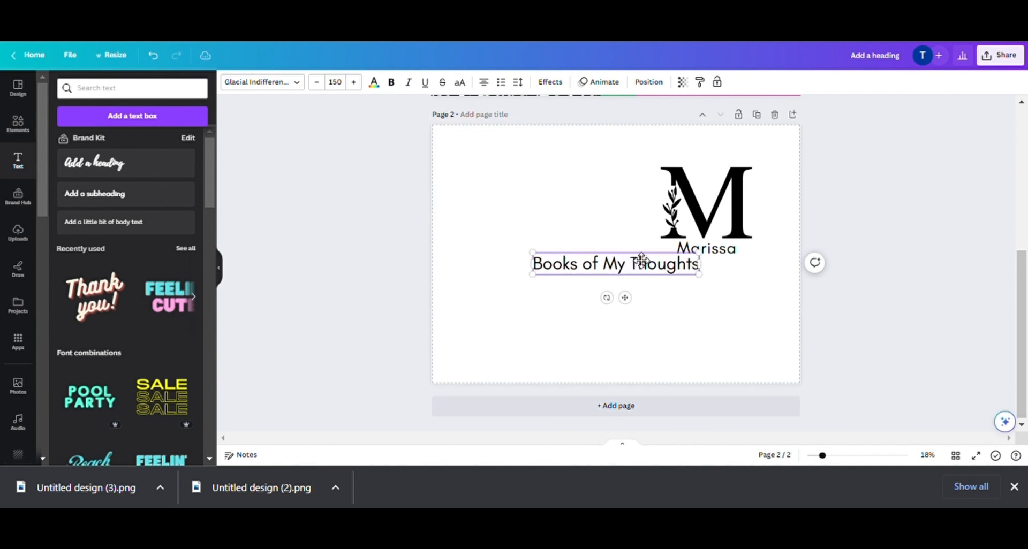
{"action": "type", "text": " and Ideas"}
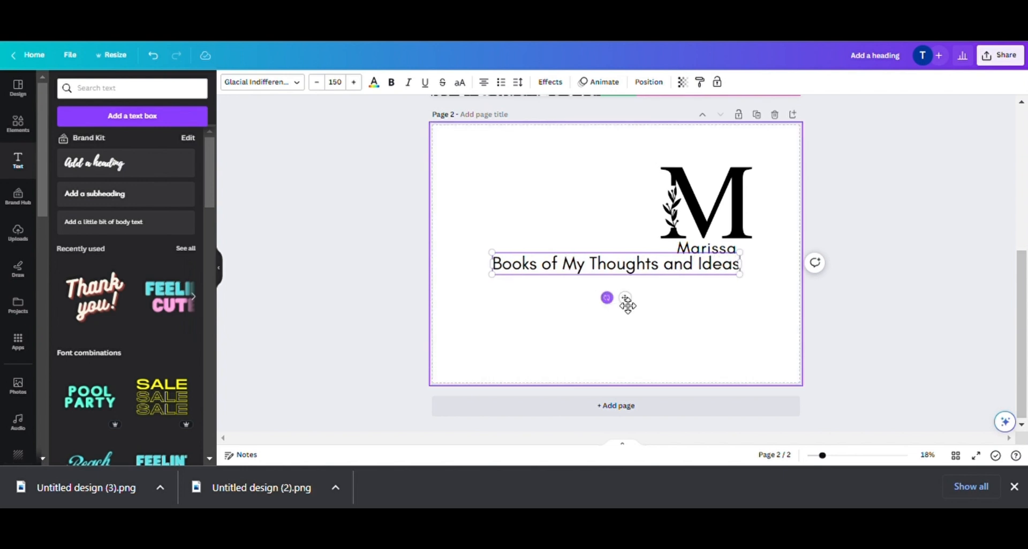
Move the "Books of My Thoughts and Ideas" line to the page's lower left and set its font size to 30.
{"action": "left_click_drag", "start_coordinate": [626, 300], "coordinate": [569, 416]}
{"action": "left_click", "coordinate": [345, 87]}
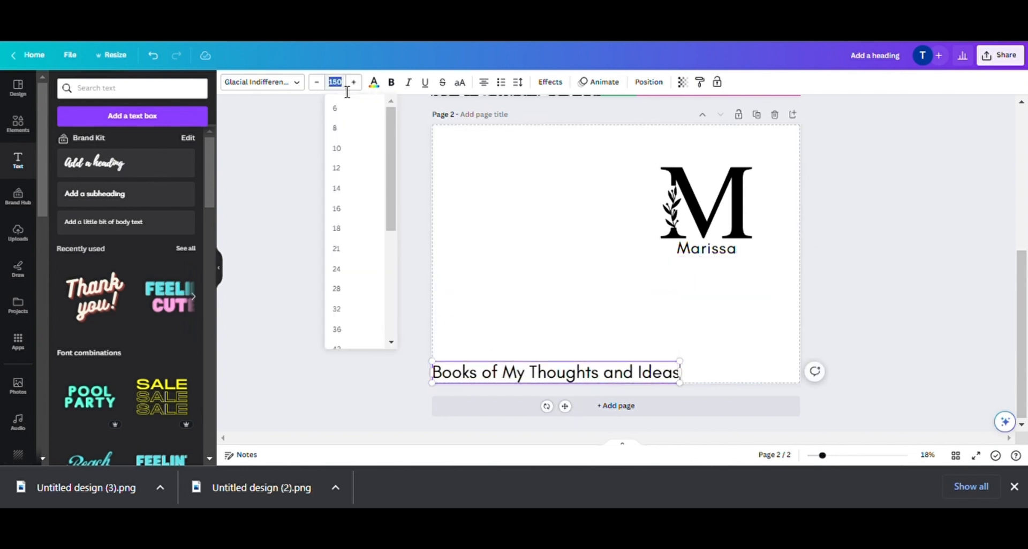
{"action": "type", "text": "30"}
{"action": "key", "text": "Return"}
Set the phrase's font size to 60 and move it closer to the page's lower-left corner.
{"action": "left_click", "coordinate": [346, 89]}
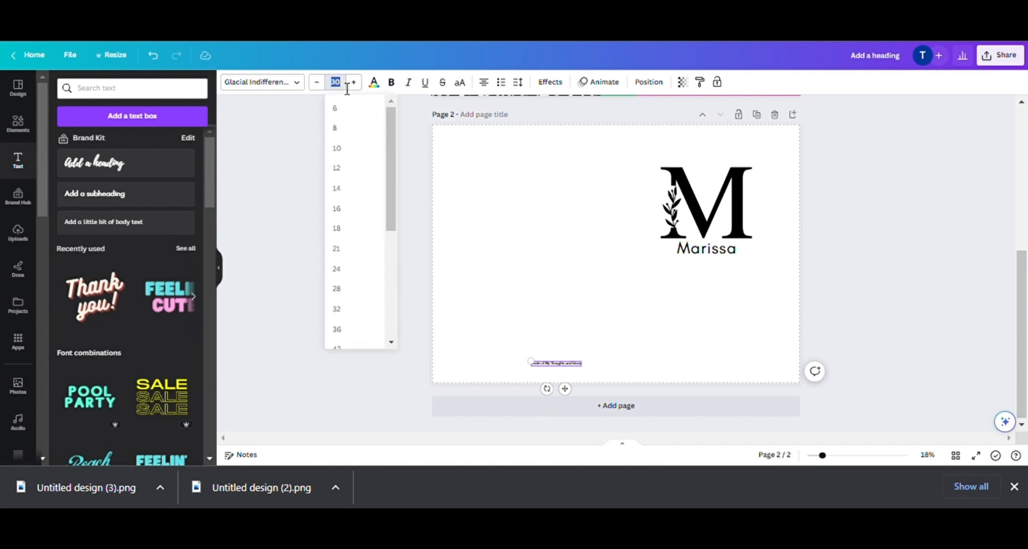
{"action": "key", "text": "Return"}
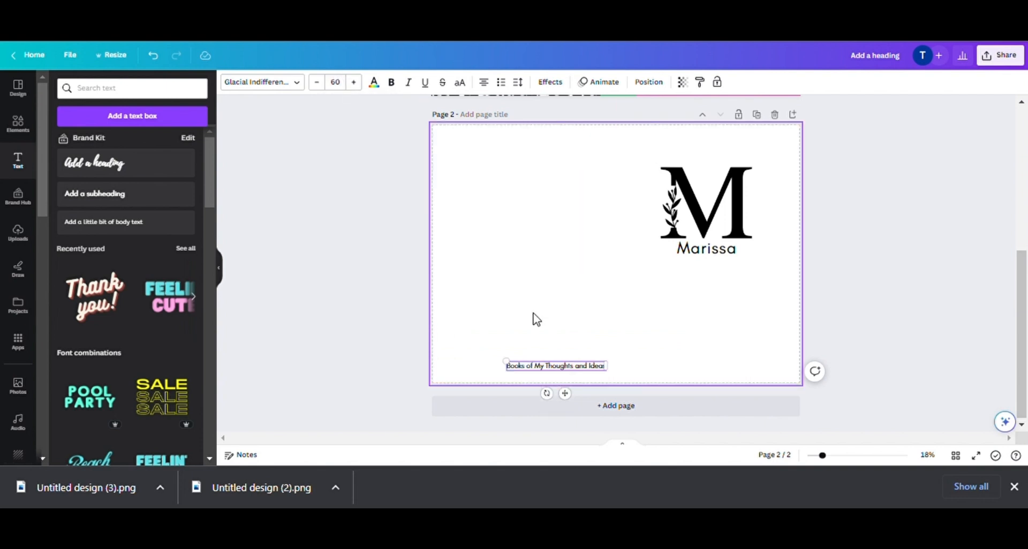
{"action": "left_click_drag", "start_coordinate": [574, 404], "coordinate": [515, 408]}
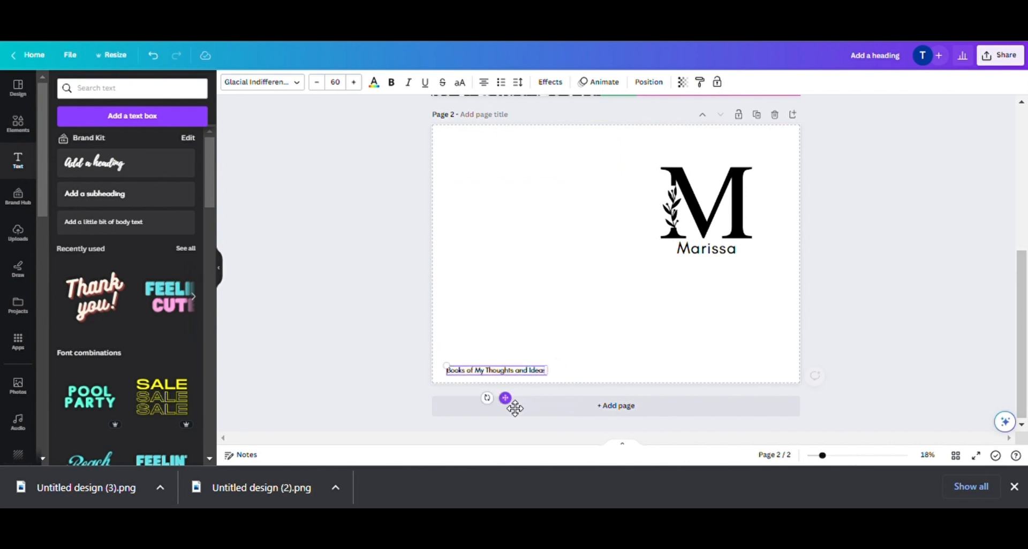
Set the phrase's font size to 80 and widen its text box to fit one line.
{"action": "left_click", "coordinate": [343, 89]}
{"action": "type", "text": "80"}
{"action": "key", "text": "Return"}
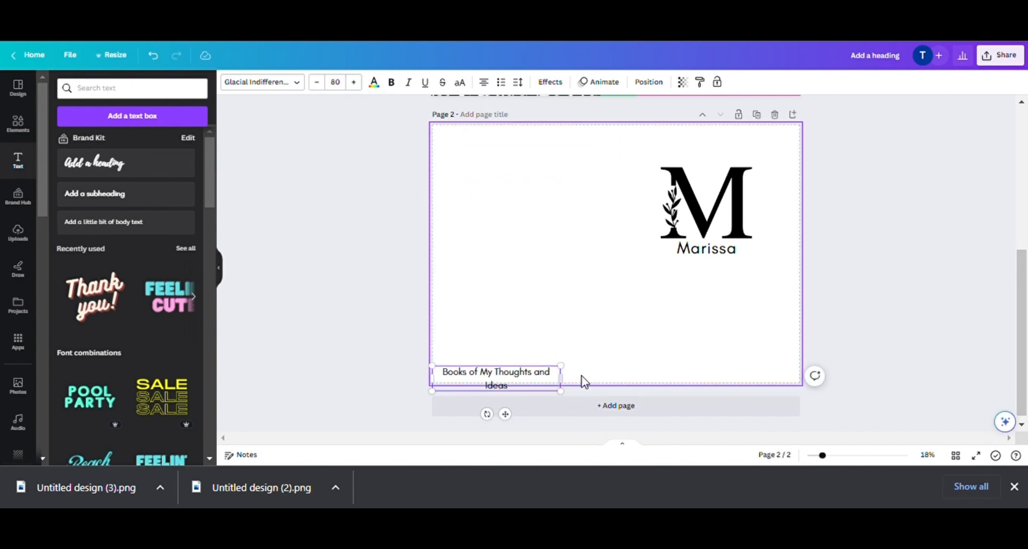
{"action": "left_click_drag", "start_coordinate": [563, 381], "coordinate": [595, 376]}
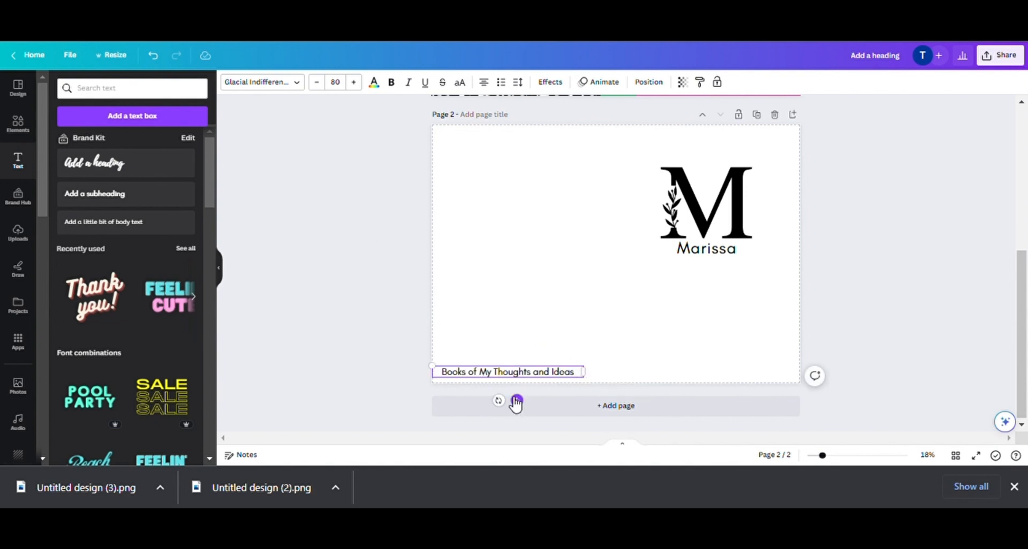
Try the phrase tilted near the page's centre, and undo its latest placement and size changes.
{"action": "left_click_drag", "start_coordinate": [516, 402], "coordinate": [615, 275]}
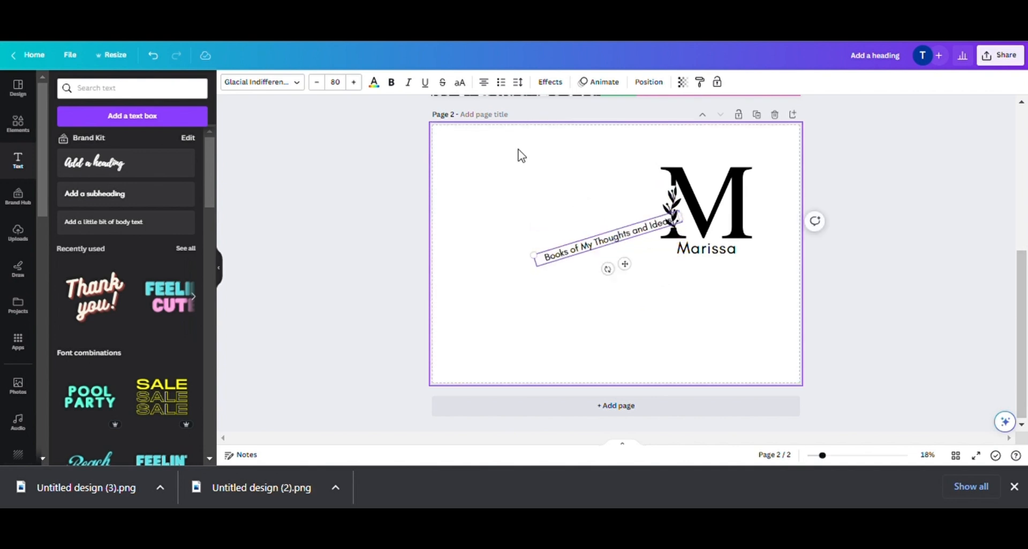
{"action": "left_click", "coordinate": [154, 56]}
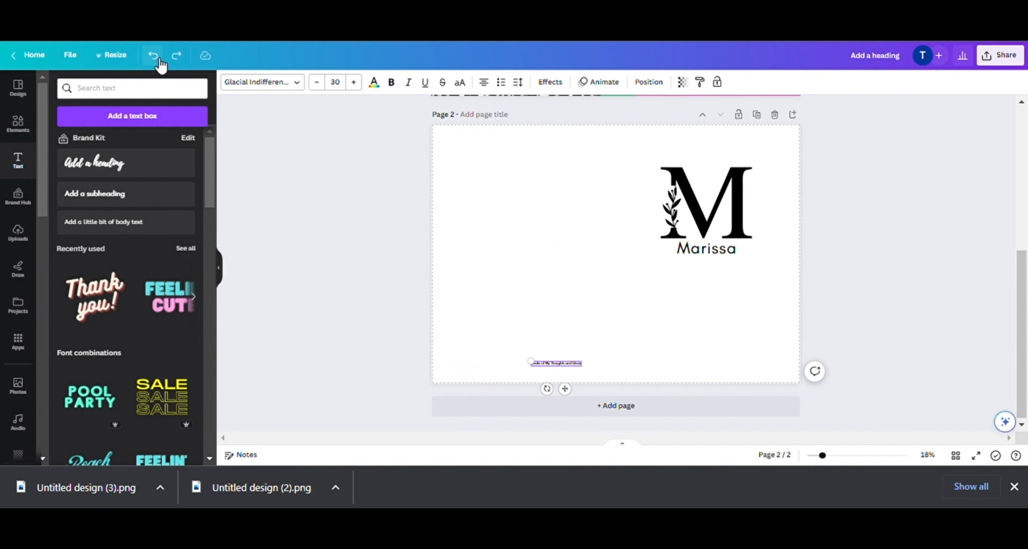
Set the font size of "Books of My Thoughts and Ideas" to 100.
{"action": "left_click", "coordinate": [336, 83]}
{"action": "type", "text": "100"}
{"action": "key", "text": "Return"}
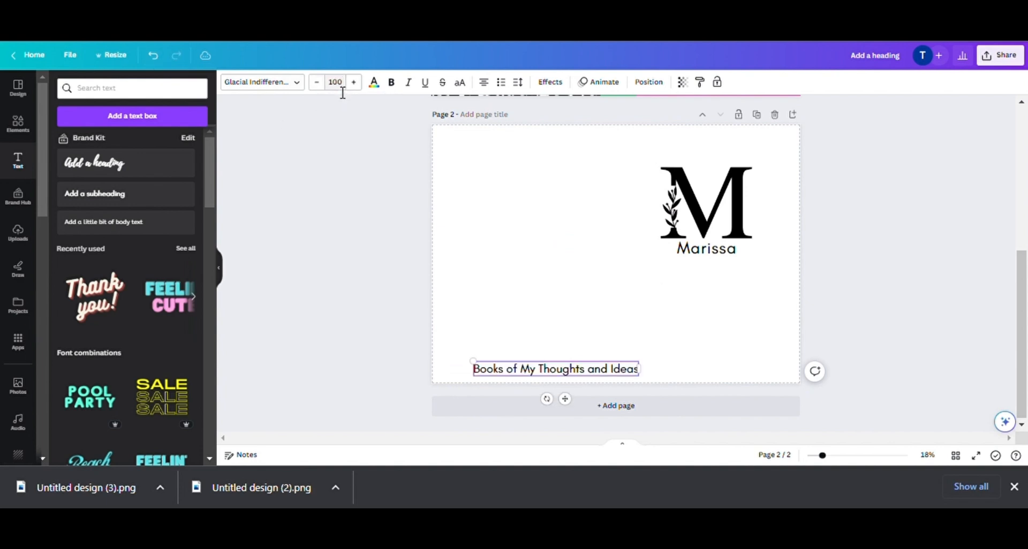
Set the phrase's font size to 89 and move it into the page's lower-left corner.
{"action": "left_click_drag", "start_coordinate": [565, 397], "coordinate": [535, 410]}
{"action": "left_click", "coordinate": [741, 360]}
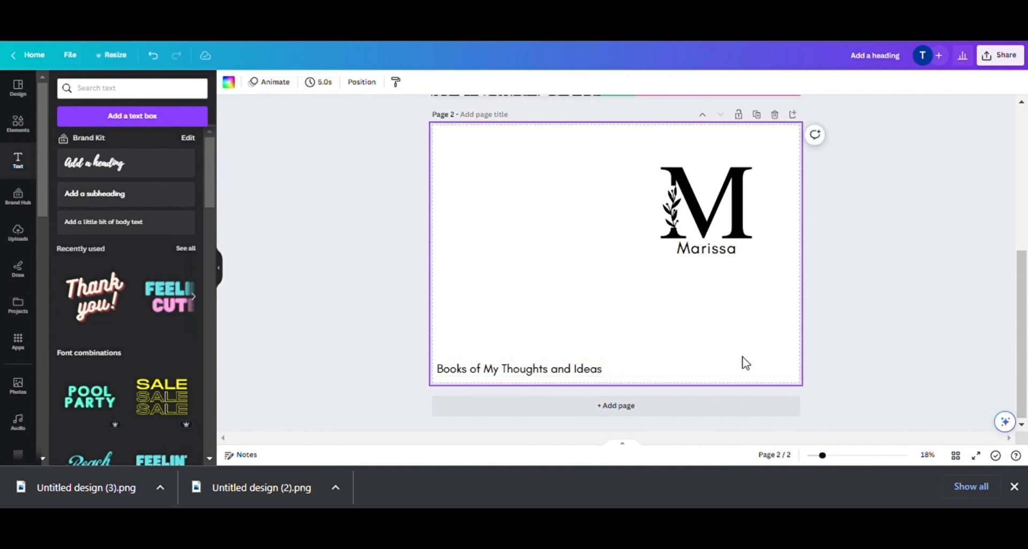
{"action": "left_click", "coordinate": [574, 372]}
{"action": "left_click", "coordinate": [317, 86]}
{"action": "left_click", "coordinate": [317, 86]}
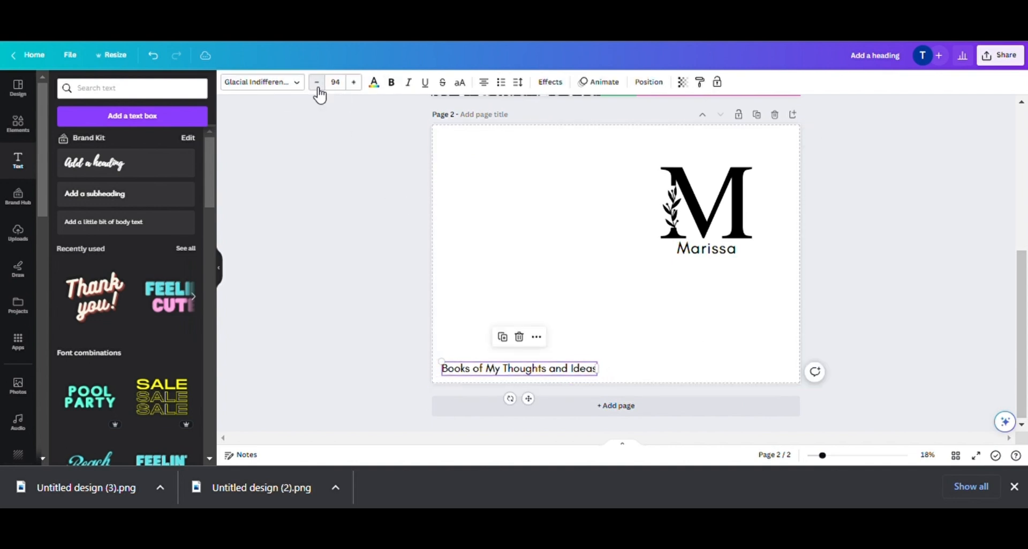
{"action": "left_click", "coordinate": [317, 86]}
{"action": "left_click", "coordinate": [317, 86]}
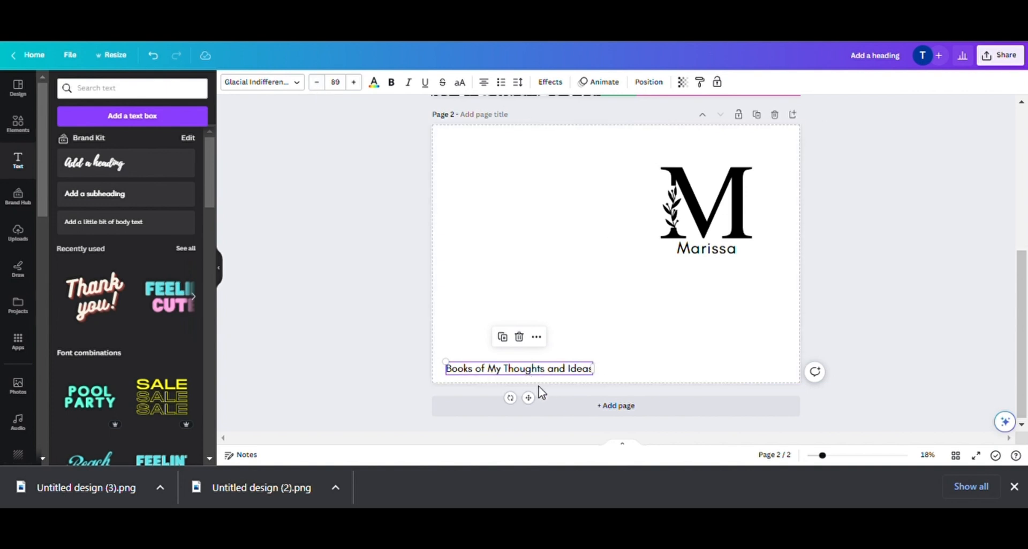
{"action": "left_click_drag", "start_coordinate": [539, 408], "coordinate": [530, 410]}
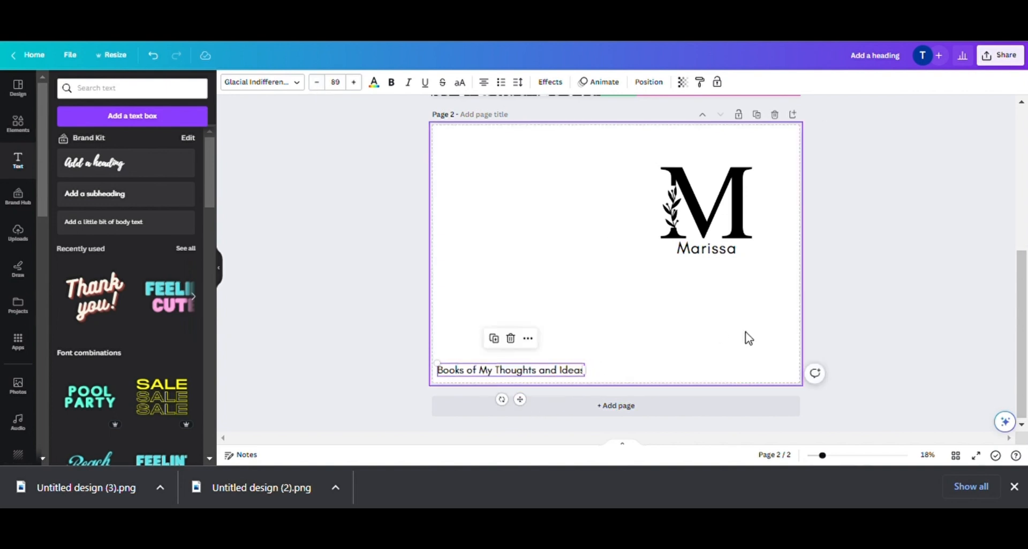
Enlarge the grouped monogram and name until the name's font size is 158, keeping it in the upper part of the front cover.
{"action": "left_click", "coordinate": [779, 289]}
{"action": "left_click_drag", "start_coordinate": [779, 289], "coordinate": [657, 163]}
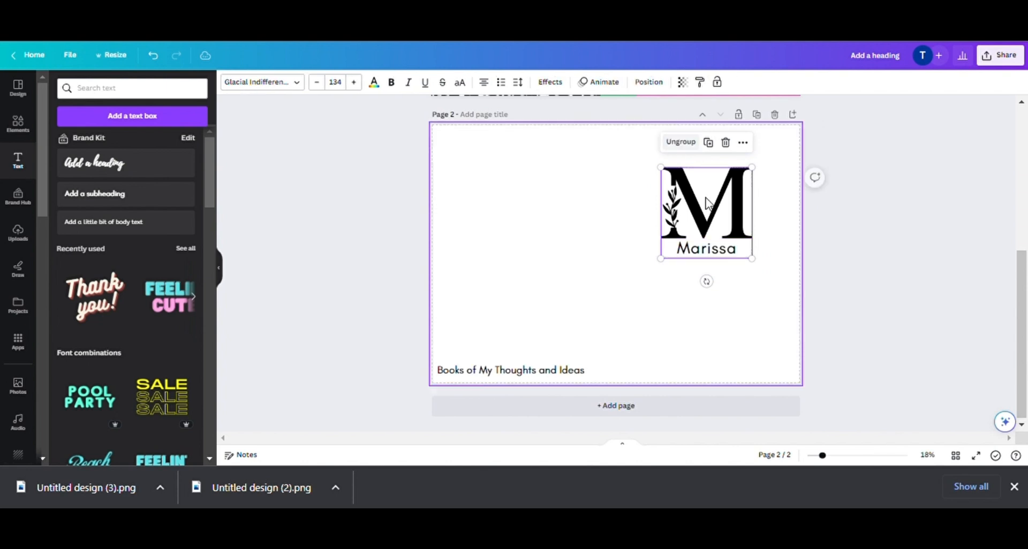
{"action": "left_click_drag", "start_coordinate": [723, 231], "coordinate": [724, 243]}
{"action": "left_click_drag", "start_coordinate": [753, 272], "coordinate": [767, 292]}
{"action": "mouse_move", "coordinate": [737, 258]}
{"action": "left_mouse_down"}
{"action": "mouse_move", "coordinate": [726, 253]}
{"action": "mouse_move", "coordinate": [732, 241]}
{"action": "left_mouse_up"}
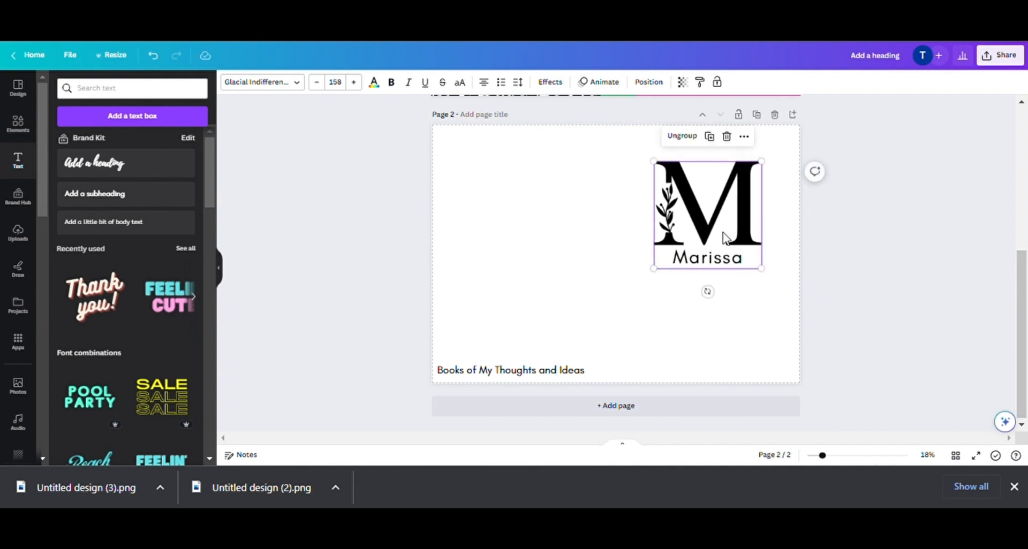
{"action": "left_click", "coordinate": [733, 351]}
Add a blank third page and move the phrase "Books of My Thoughts and Ideas" onto its upper-right area.
{"action": "left_click", "coordinate": [749, 419]}
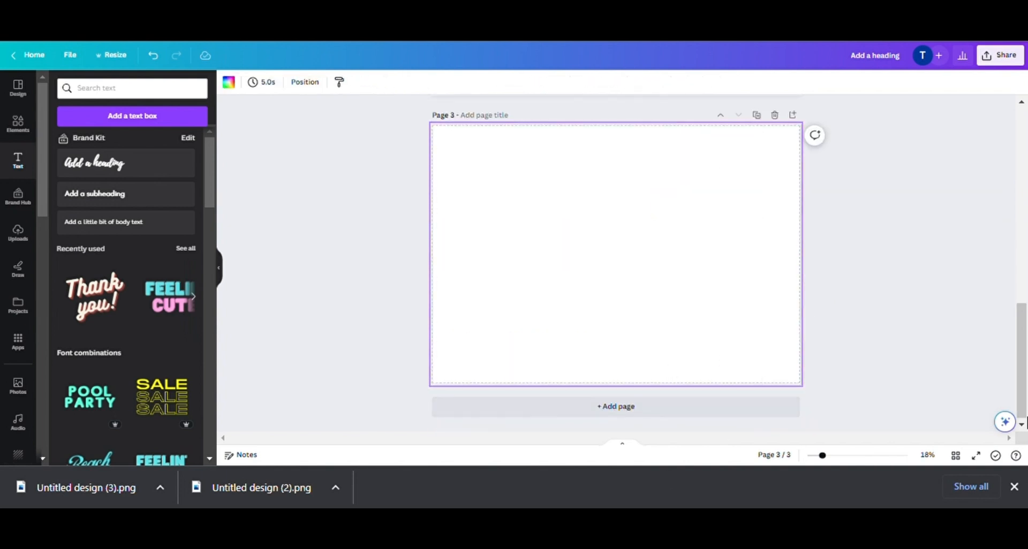
{"action": "scroll", "coordinate": [1024, 409], "scroll_direction": "up", "scroll_amount": 2}
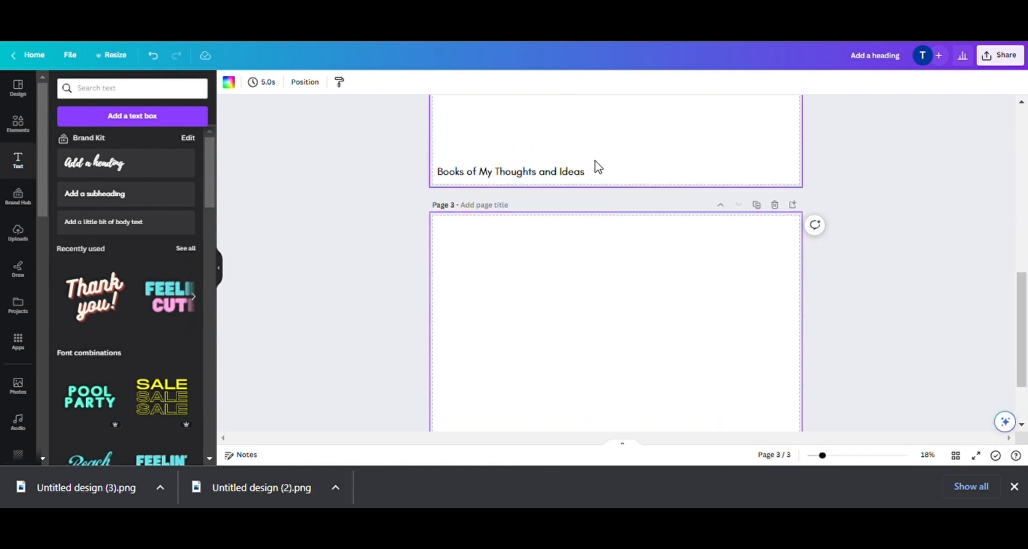
{"action": "left_click_drag", "start_coordinate": [584, 171], "coordinate": [782, 243]}
Move the grouped monogram and name slightly lower on page 2.
{"action": "scroll", "coordinate": [1023, 328], "scroll_direction": "up", "scroll_amount": 3}
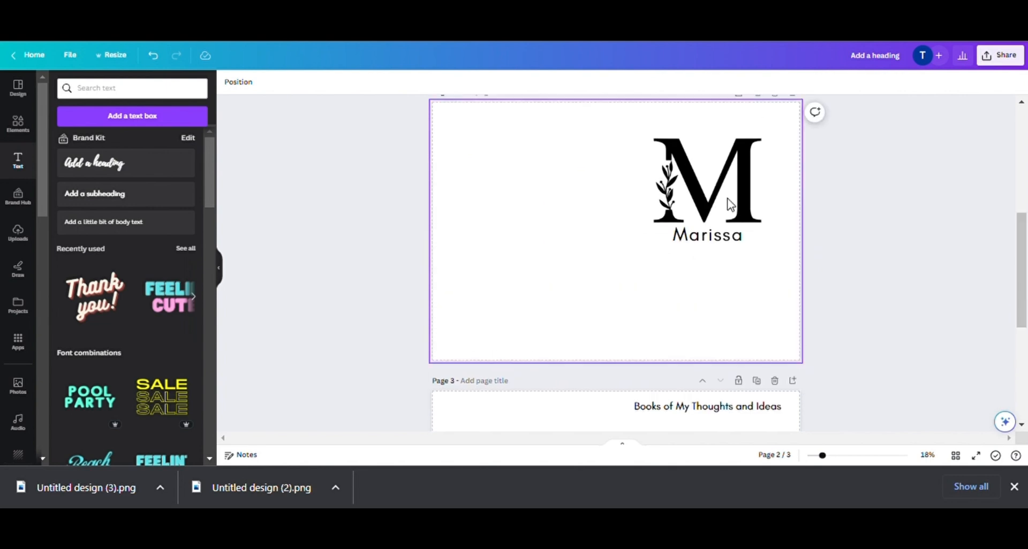
{"action": "left_click", "coordinate": [757, 238]}
{"action": "left_click", "coordinate": [885, 267]}
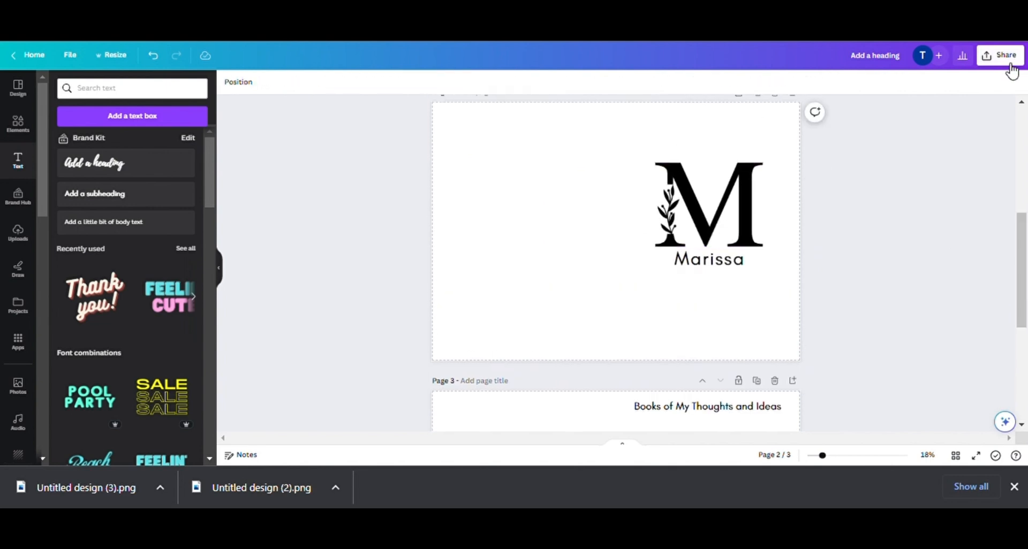